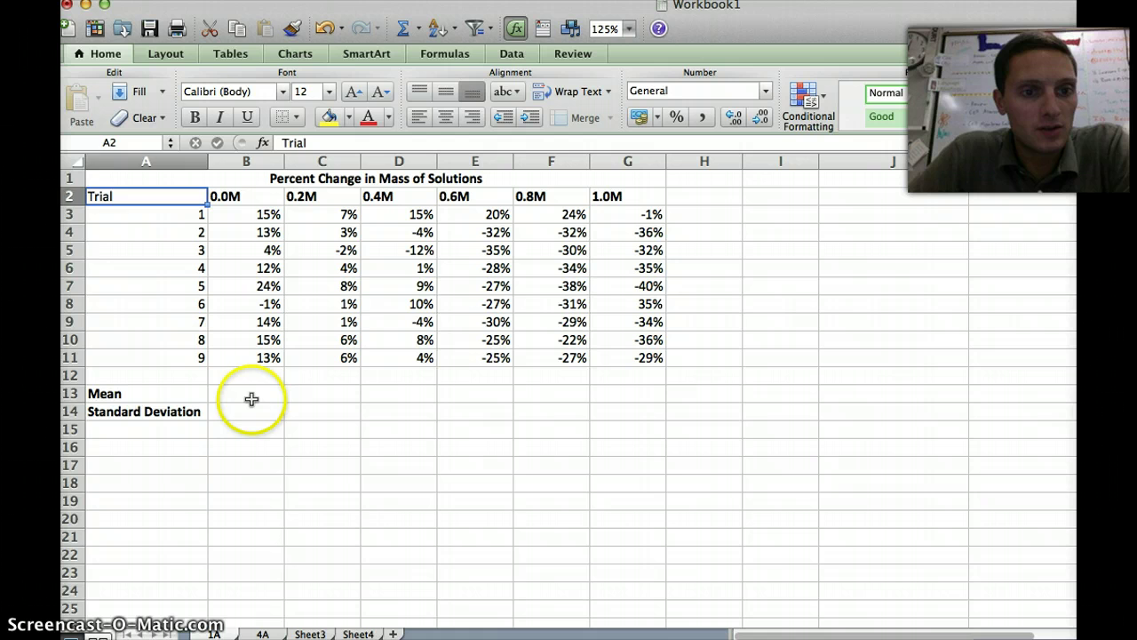
Calculate the 0.0M mean in cell B13 with the AVERAGE function over B3:B11
{"action": "left_click", "coordinate": [251, 399]}
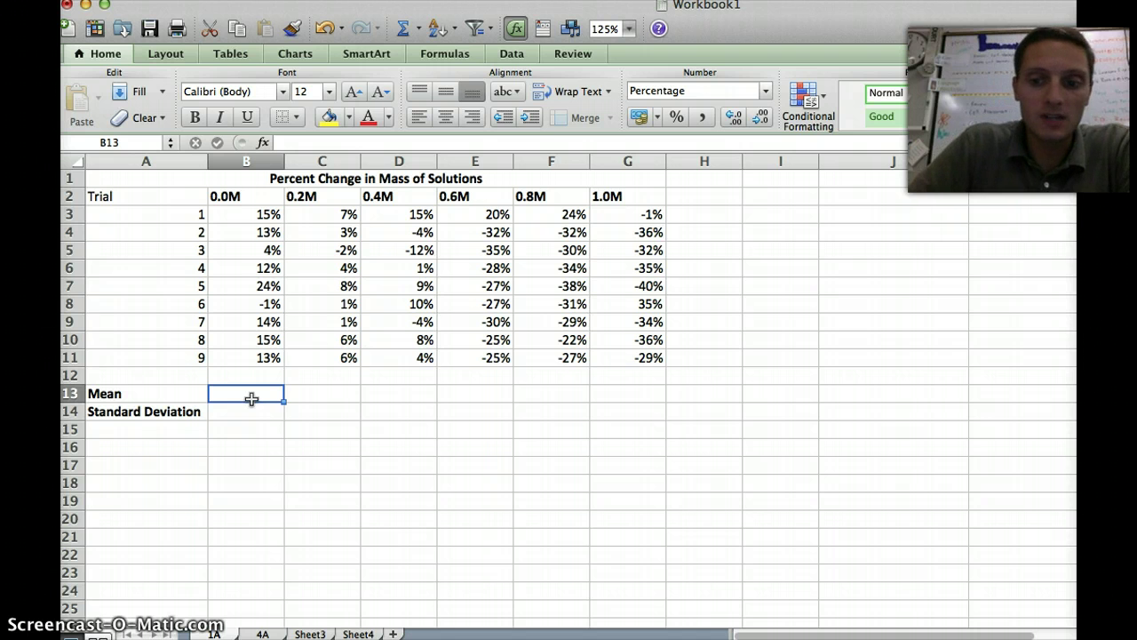
{"action": "type", "text": "="}
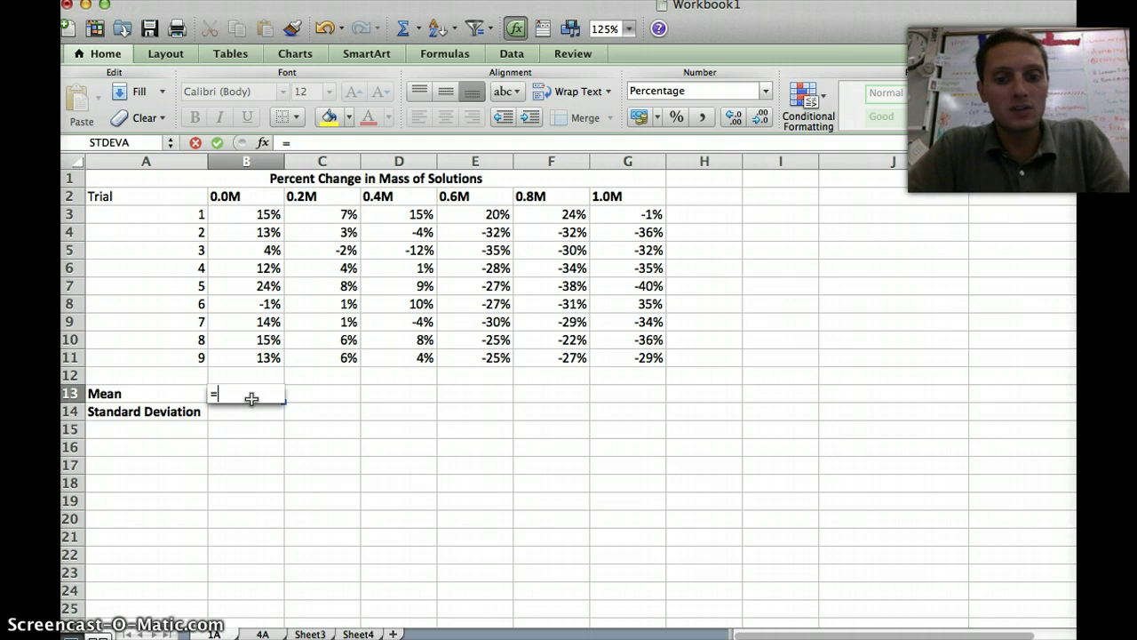
{"action": "type", "text": "av"}
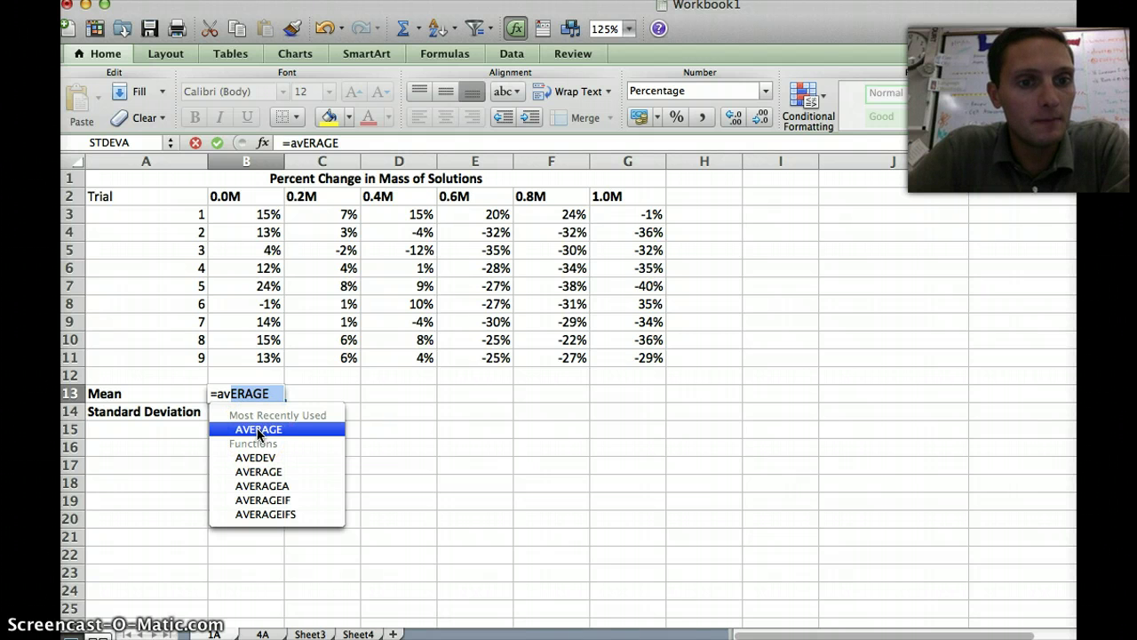
{"action": "left_click", "coordinate": [258, 430]}
{"action": "left_click_drag", "start_coordinate": [272, 419], "coordinate": [276, 397]}
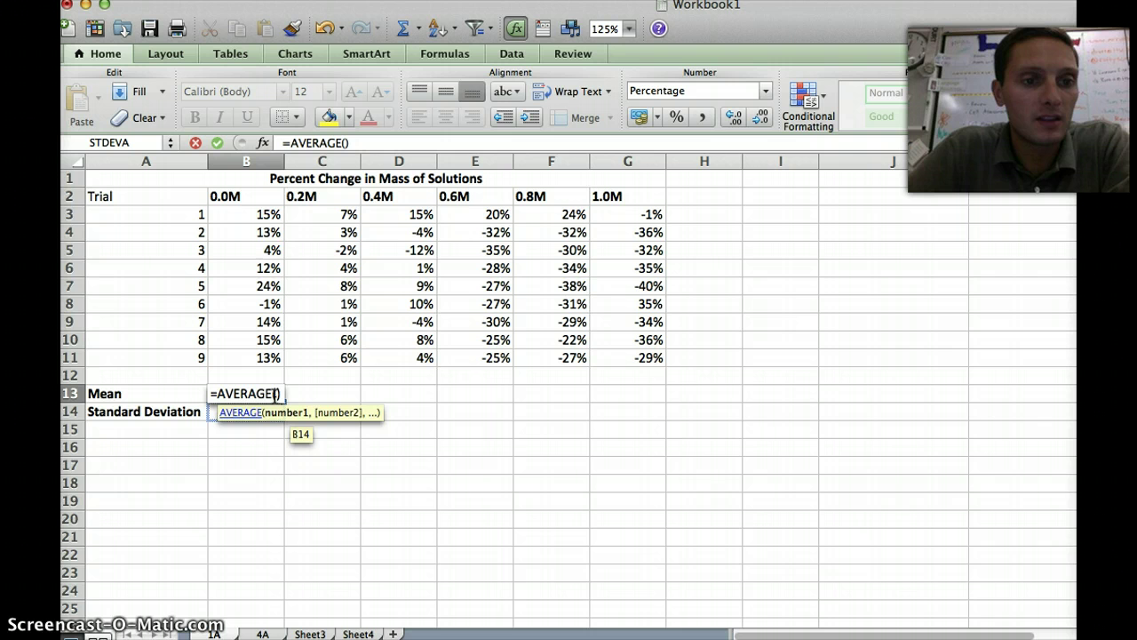
{"action": "left_click", "coordinate": [267, 214]}
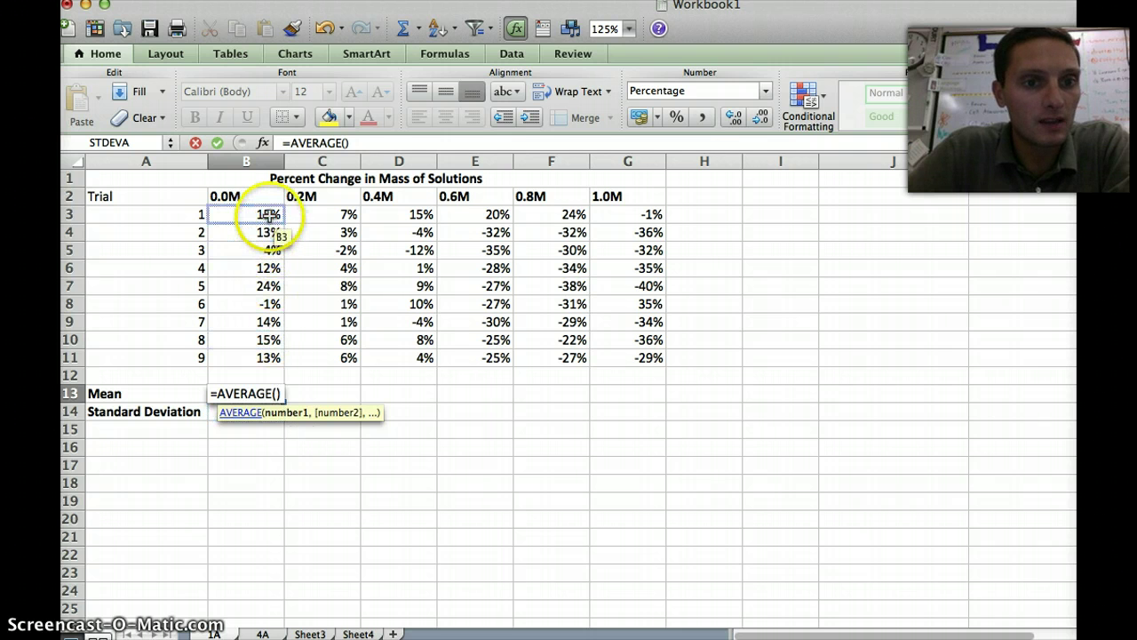
{"action": "left_click_drag", "start_coordinate": [266, 211], "coordinate": [280, 357]}
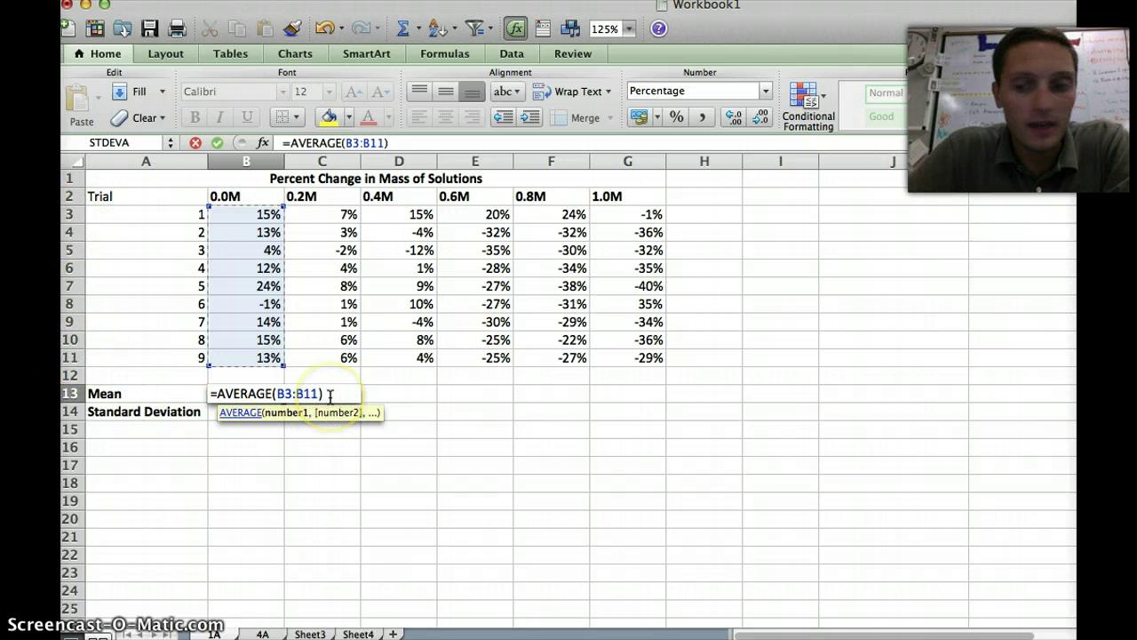
{"action": "key", "text": "Return"}
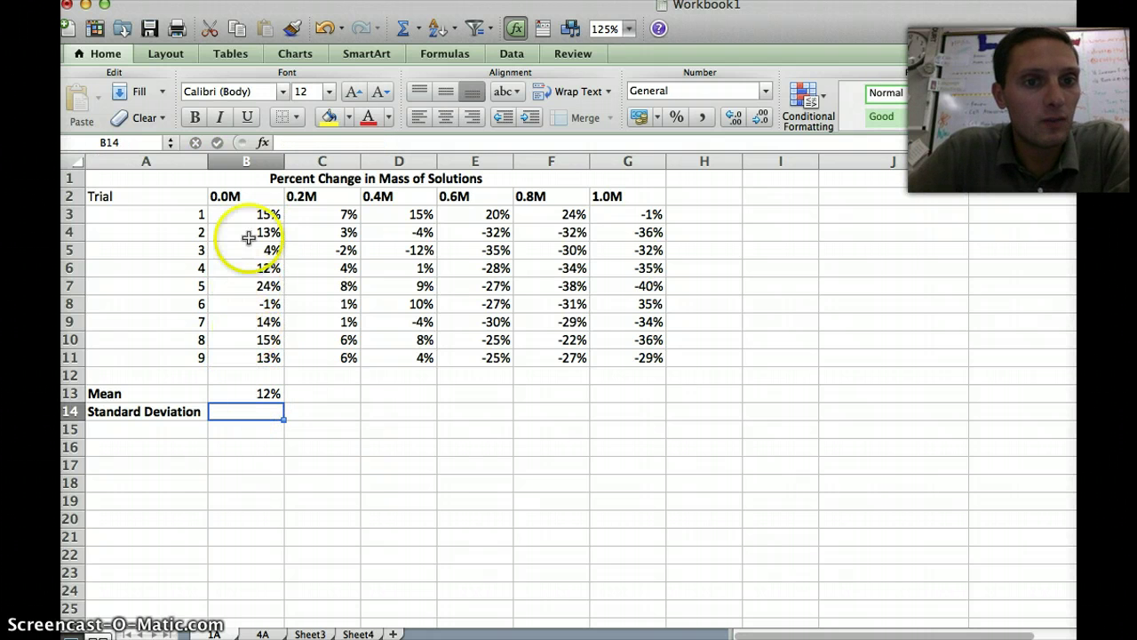
Fill the mean formula from B13 across to G13 and check the cell range used in E13
{"action": "left_click", "coordinate": [265, 393]}
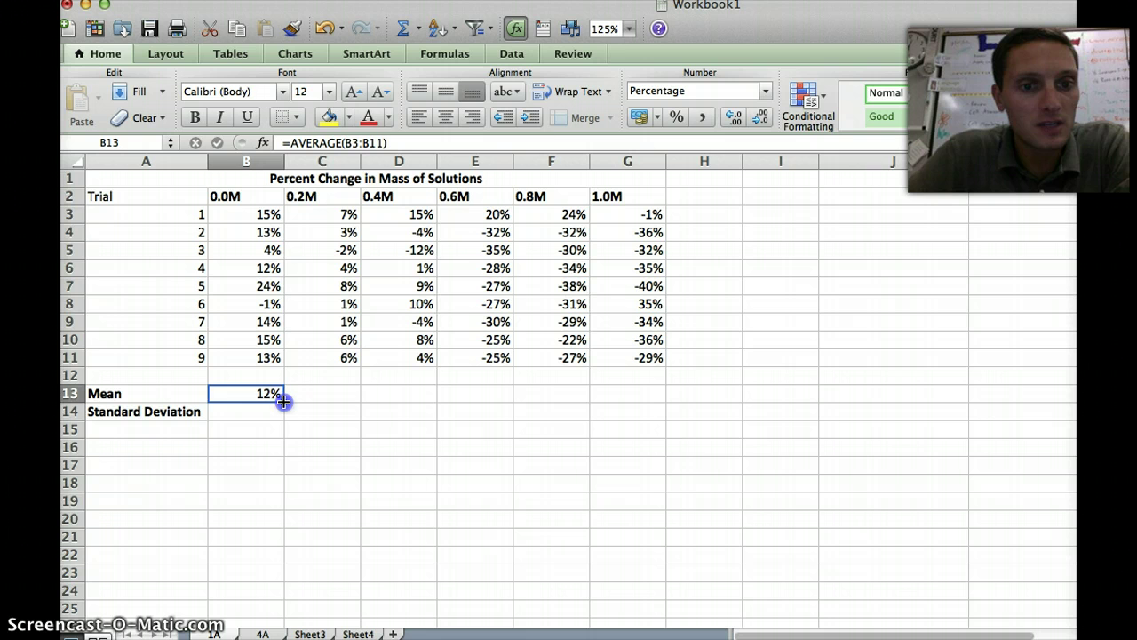
{"action": "left_click_drag", "start_coordinate": [282, 400], "coordinate": [655, 405]}
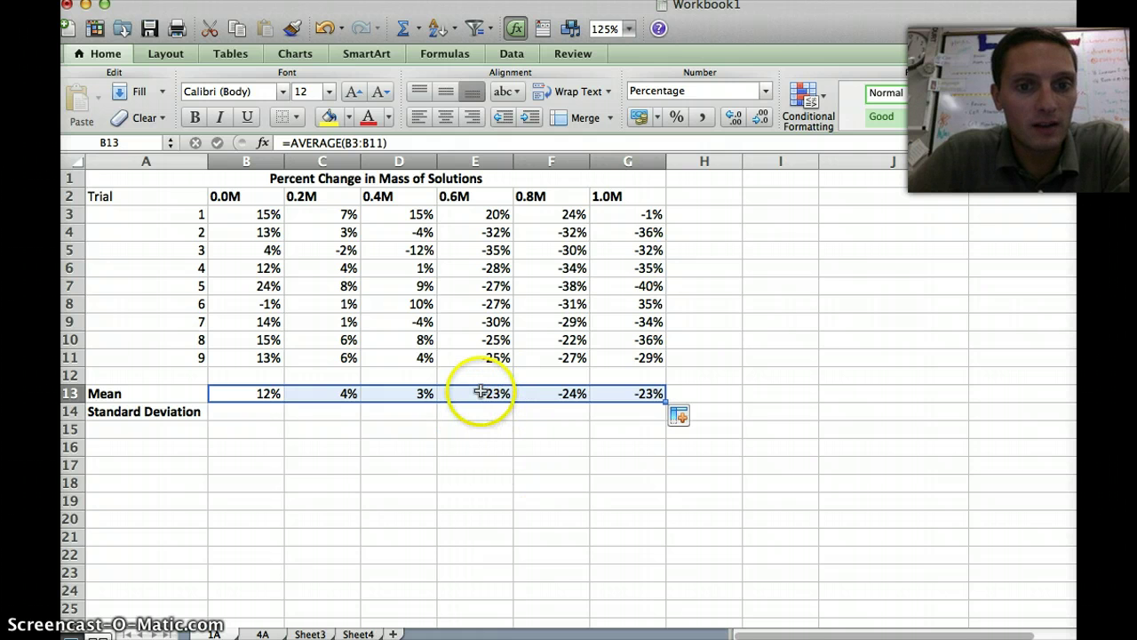
{"action": "left_click", "coordinate": [481, 392]}
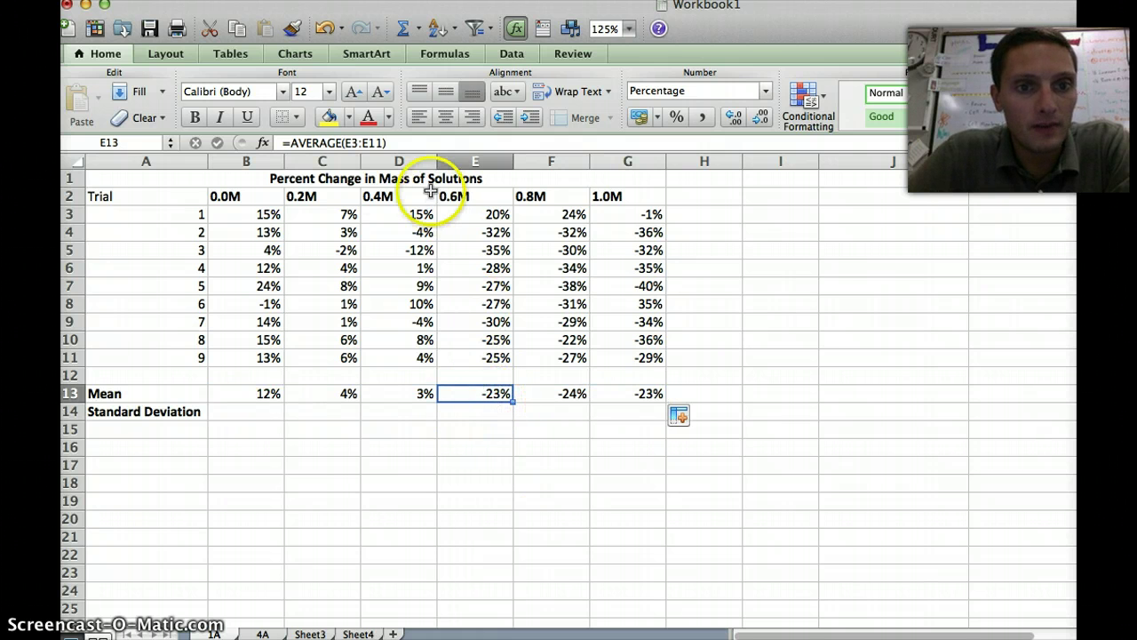
{"action": "left_click", "coordinate": [406, 143]}
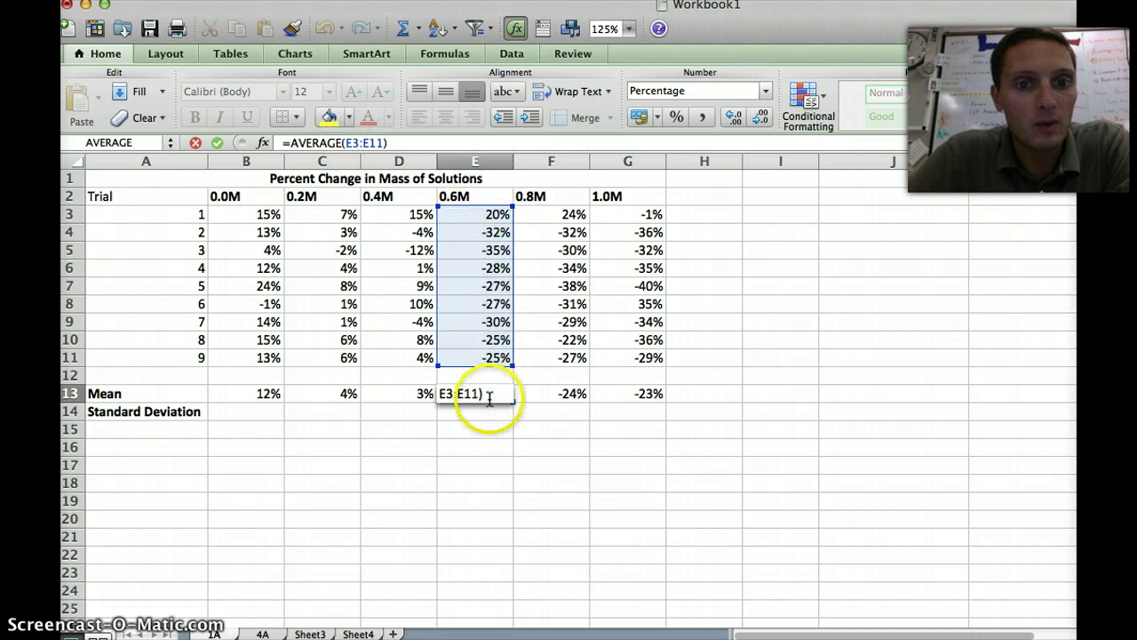
{"action": "key", "text": "Return"}
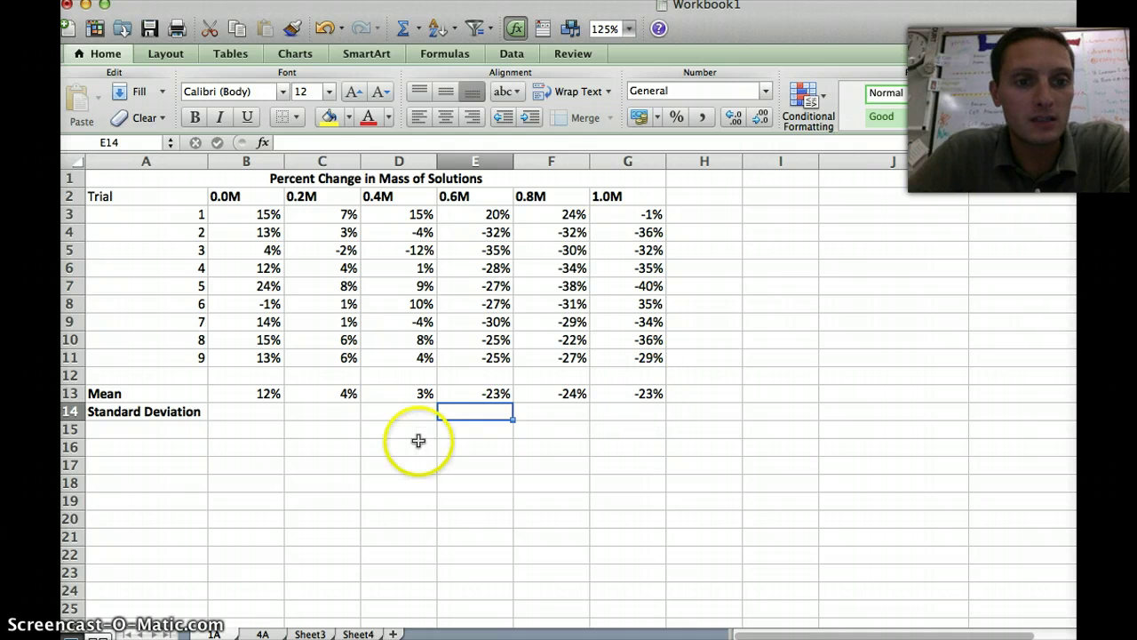
Calculate the 0.0M standard deviation in cell B14 with the STDEV function over B3:B11
{"action": "left_click", "coordinate": [238, 414]}
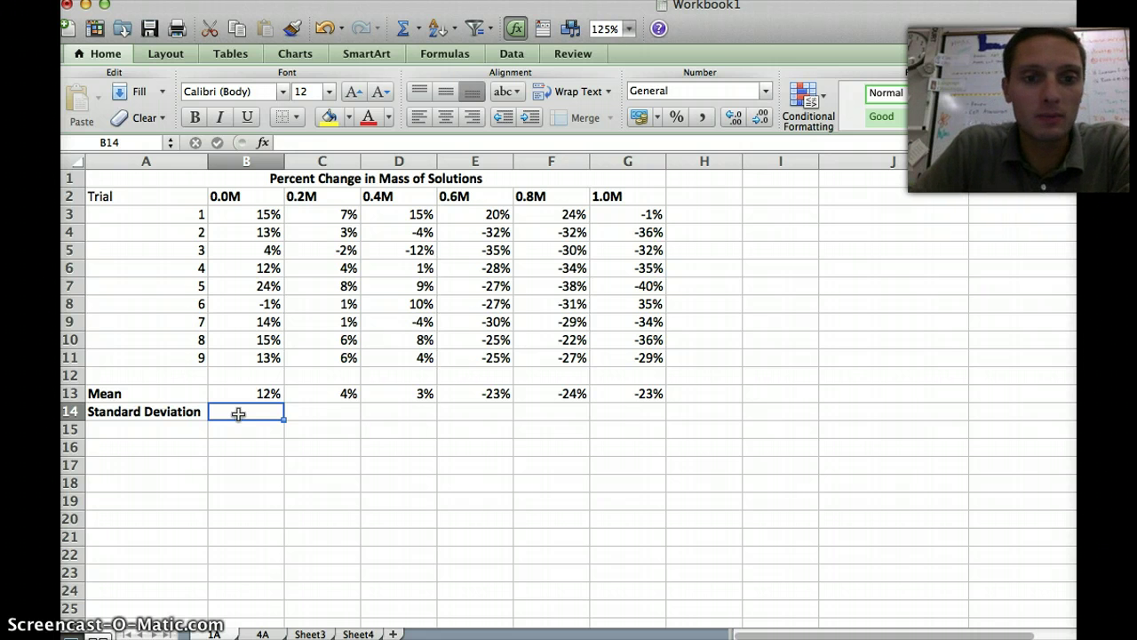
{"action": "type", "text": "="}
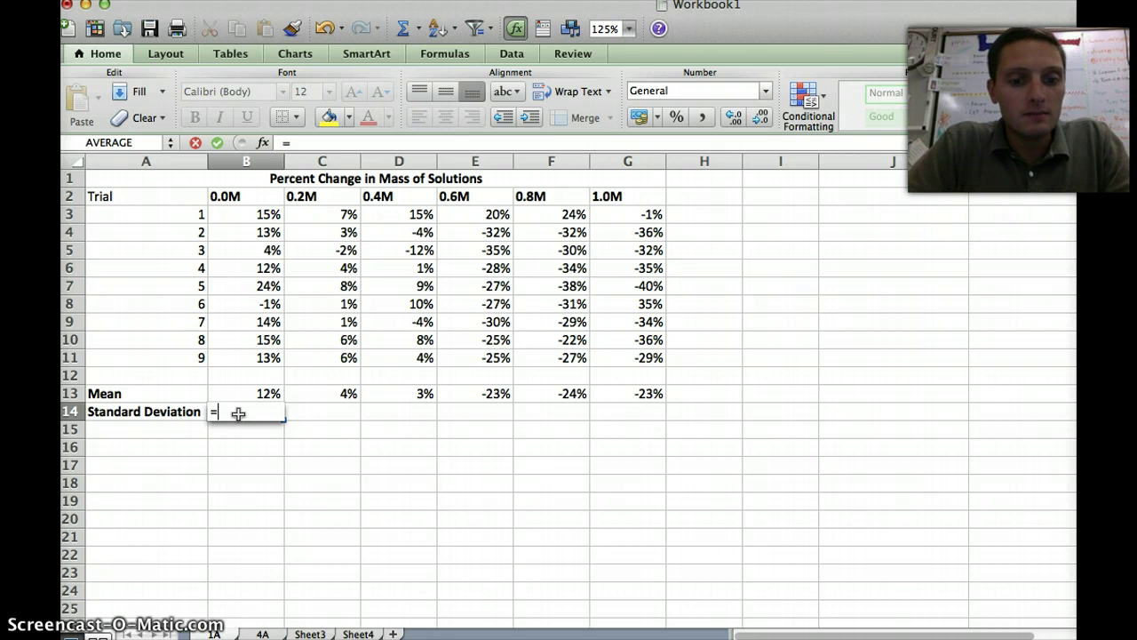
{"action": "type", "text": "st"}
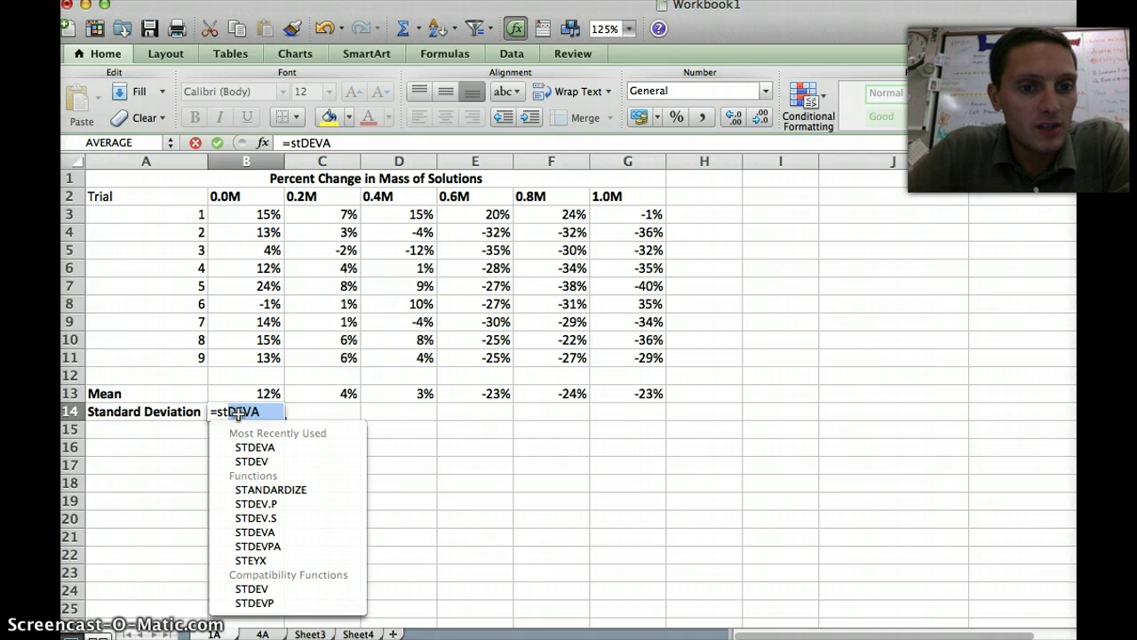
{"action": "left_click", "coordinate": [240, 462]}
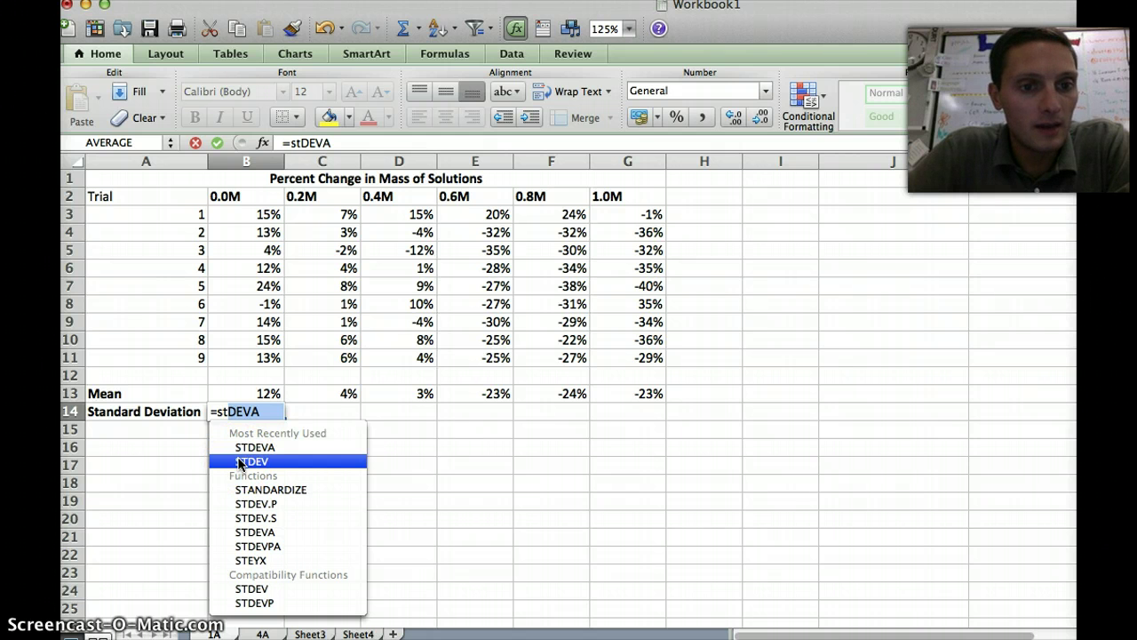
{"action": "double_click", "coordinate": [240, 462]}
{"action": "left_click_drag", "start_coordinate": [266, 248], "coordinate": [256, 214]}
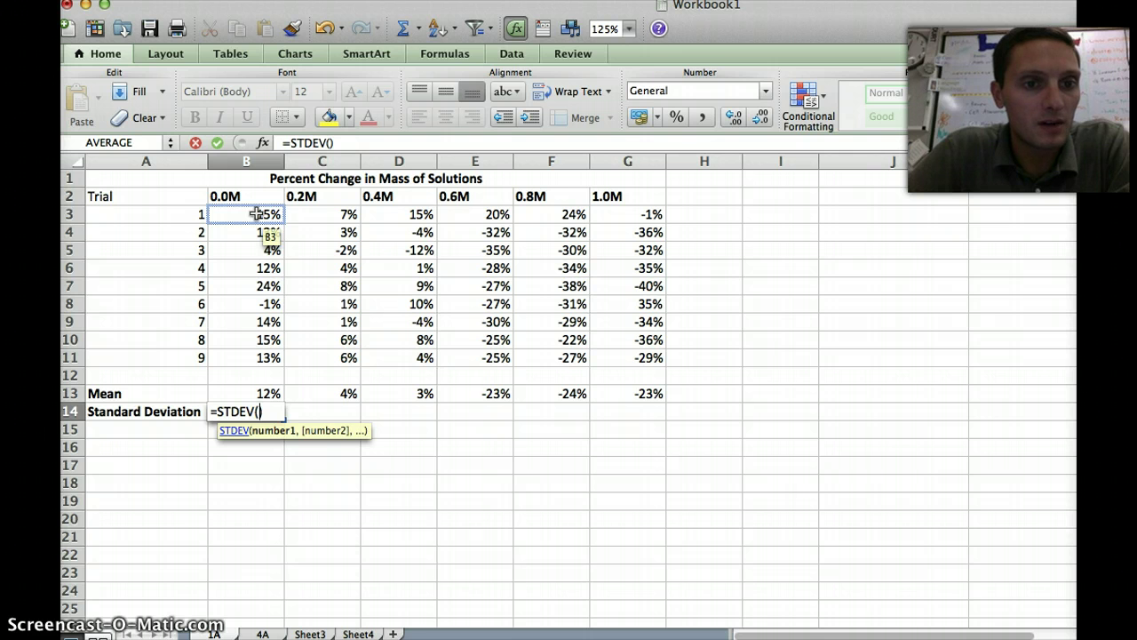
{"action": "left_click_drag", "start_coordinate": [256, 214], "coordinate": [268, 362]}
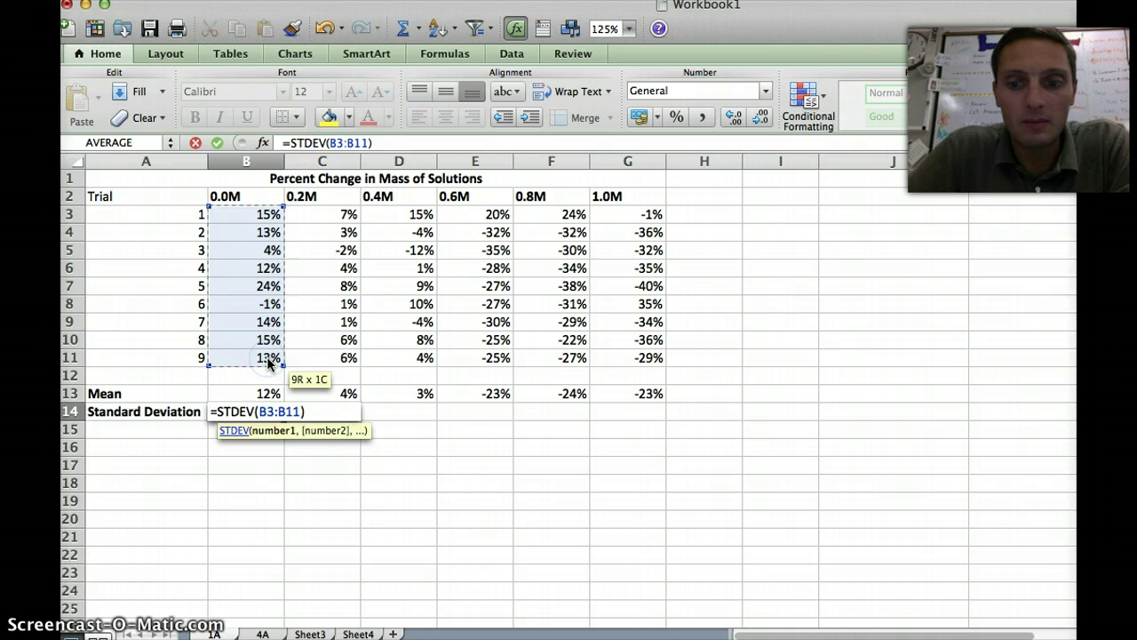
{"action": "key", "text": "Return"}
Fill the standard deviation formula from B14 across to G14
{"action": "left_click", "coordinate": [258, 433]}
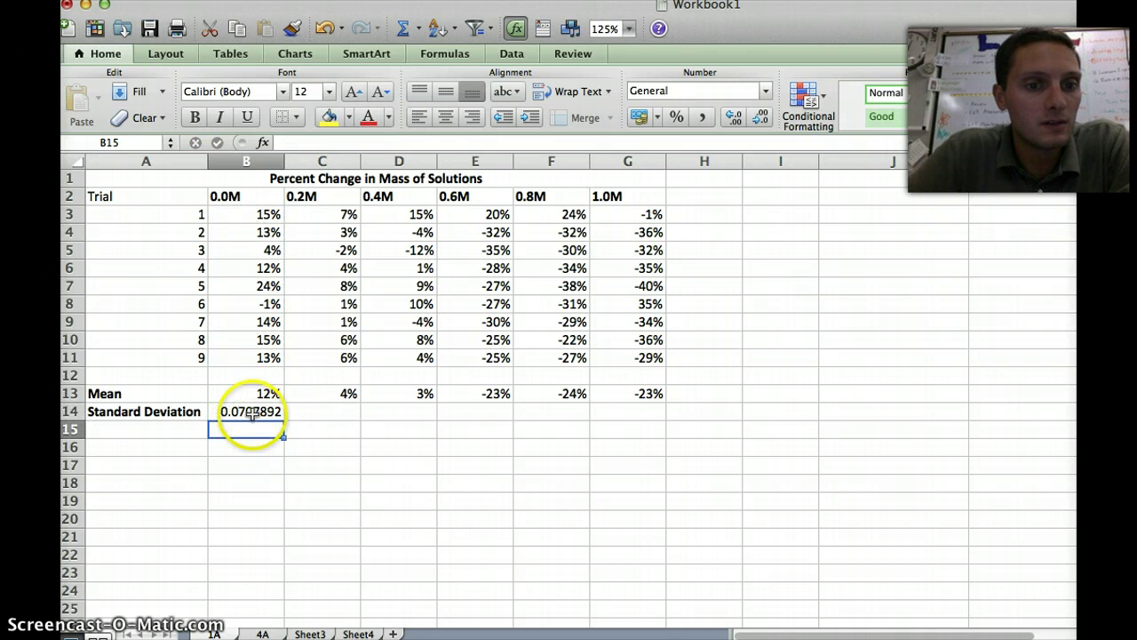
{"action": "left_click", "coordinate": [253, 412]}
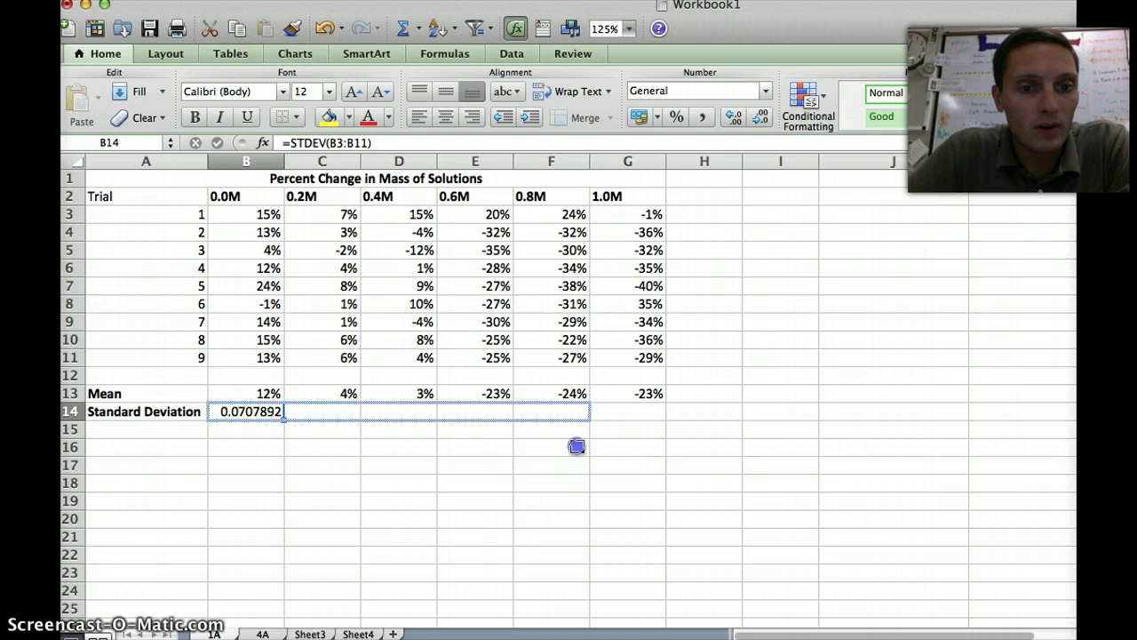
{"action": "left_click_drag", "start_coordinate": [622, 426], "coordinate": [653, 421]}
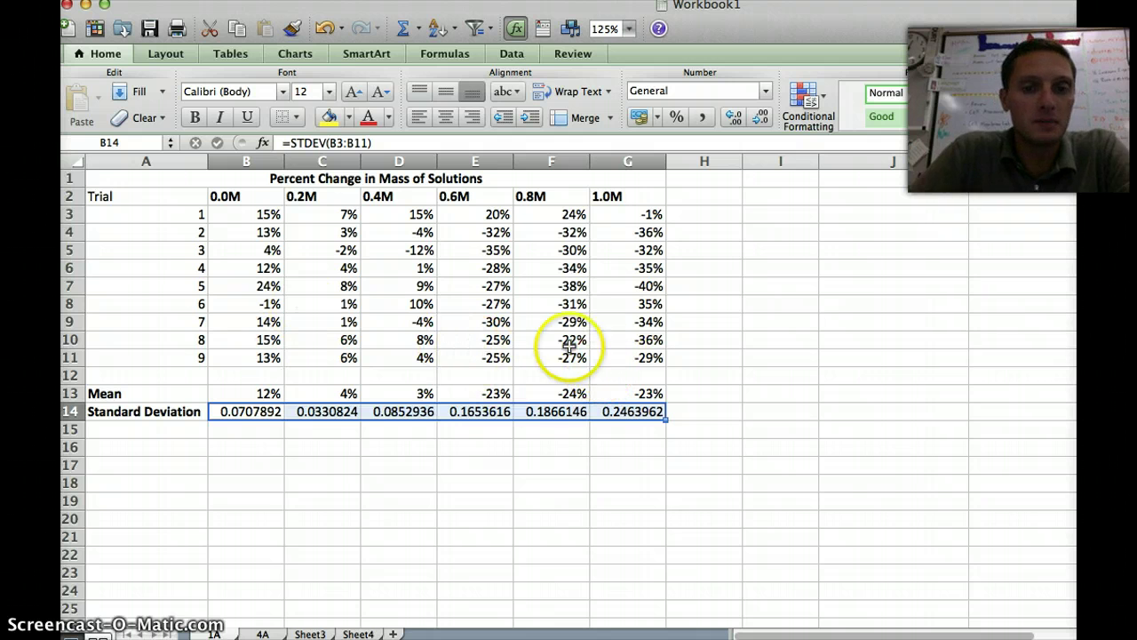
Enter the column heading "Molarity of Sucrose" in cell A17
{"action": "left_click", "coordinate": [174, 463]}
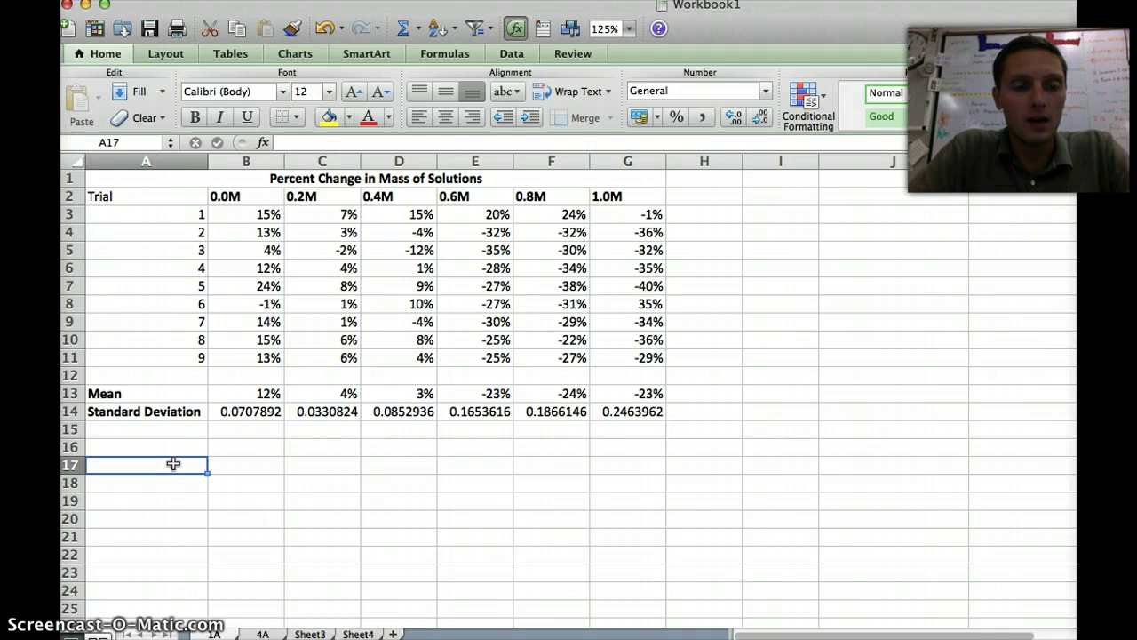
{"action": "type", "text": "Molarity"}
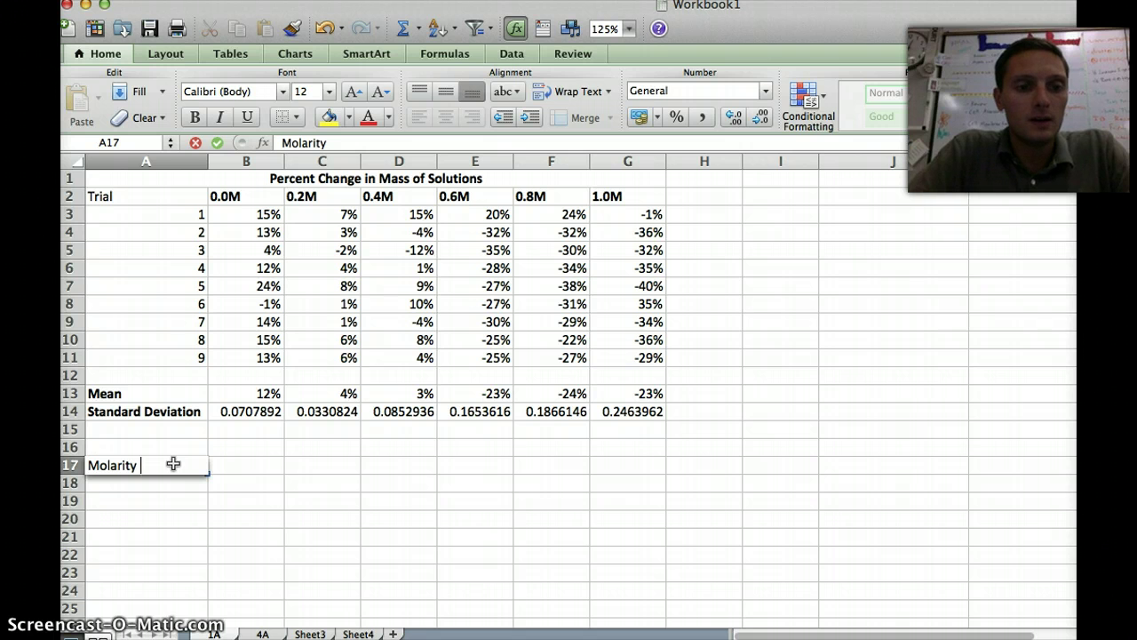
{"action": "type", "text": " of Sucrose"}
{"action": "key", "text": "Return"}
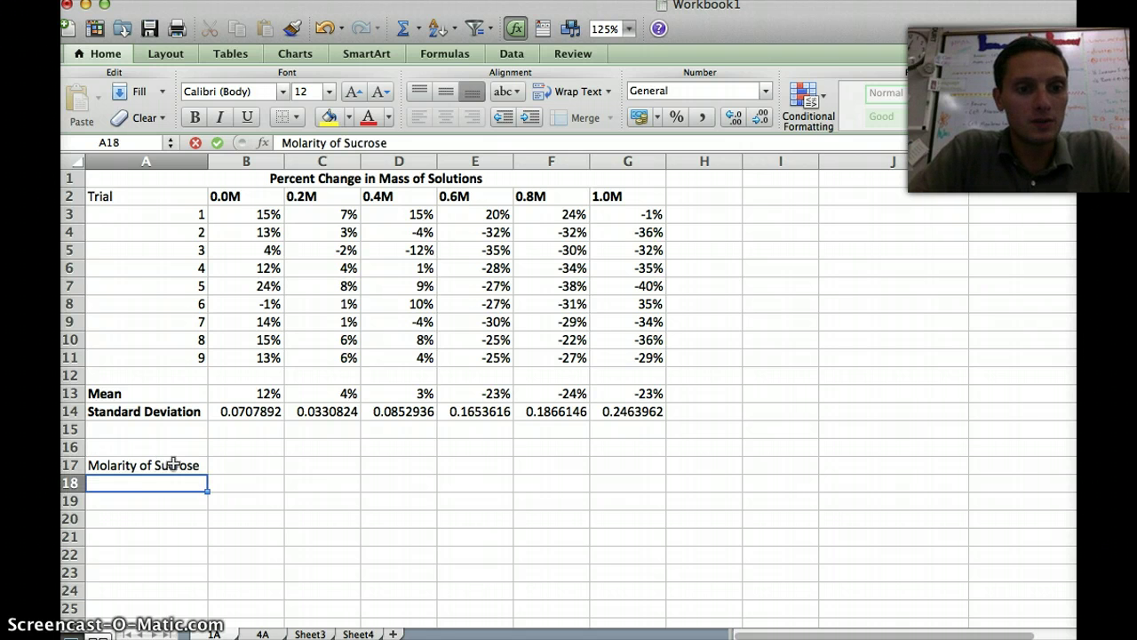
List the molarities 0, 0.2, 0.4, 0.6, 0.8 and 1.0 in cells A18 to A23
{"action": "type", "text": "0"}
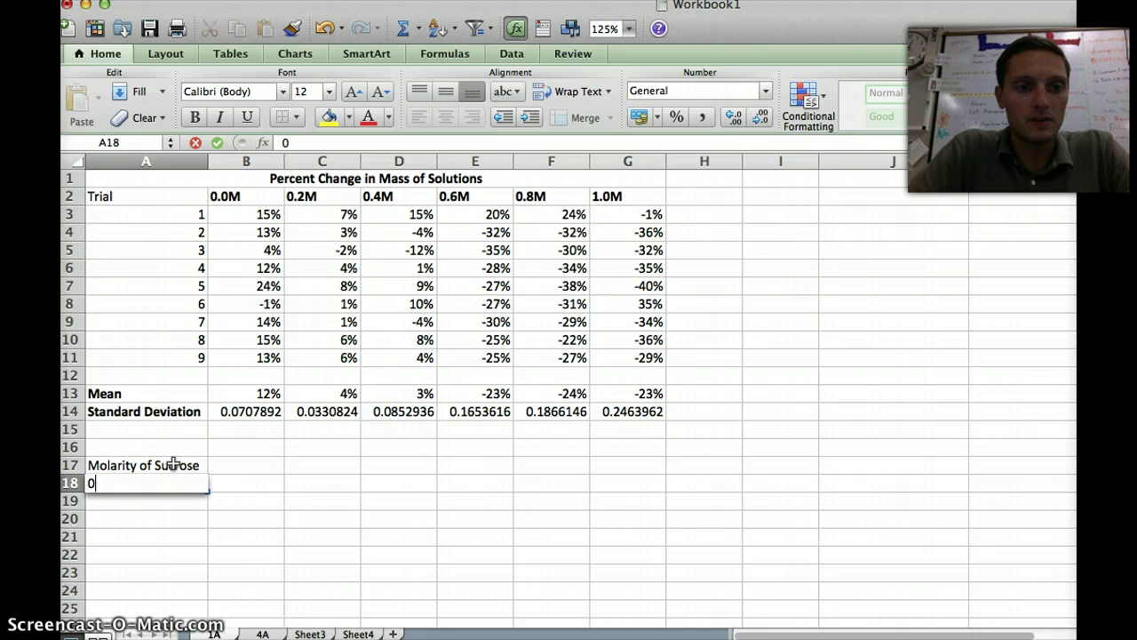
{"action": "key", "text": "Return"}
{"action": "type", "text": "0.2"}
{"action": "key", "text": "Return"}
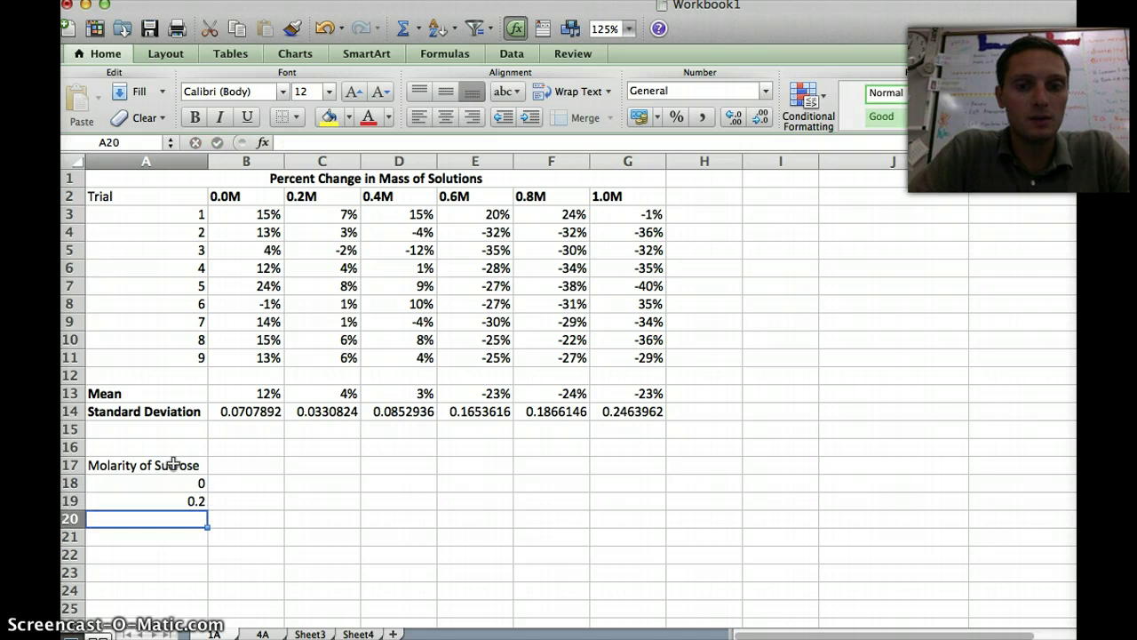
{"action": "type", "text": "0.4"}
{"action": "key", "text": "Return"}
{"action": "type", "text": "0."}
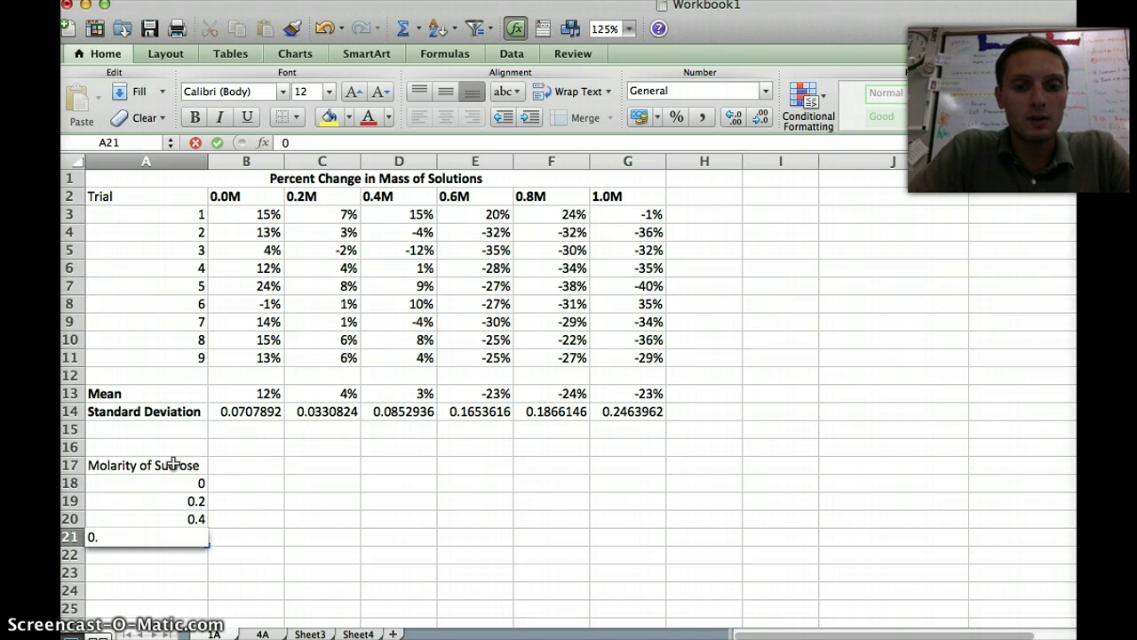
{"action": "type", "text": "6"}
{"action": "key", "text": "Return"}
{"action": "type", "text": "0"}
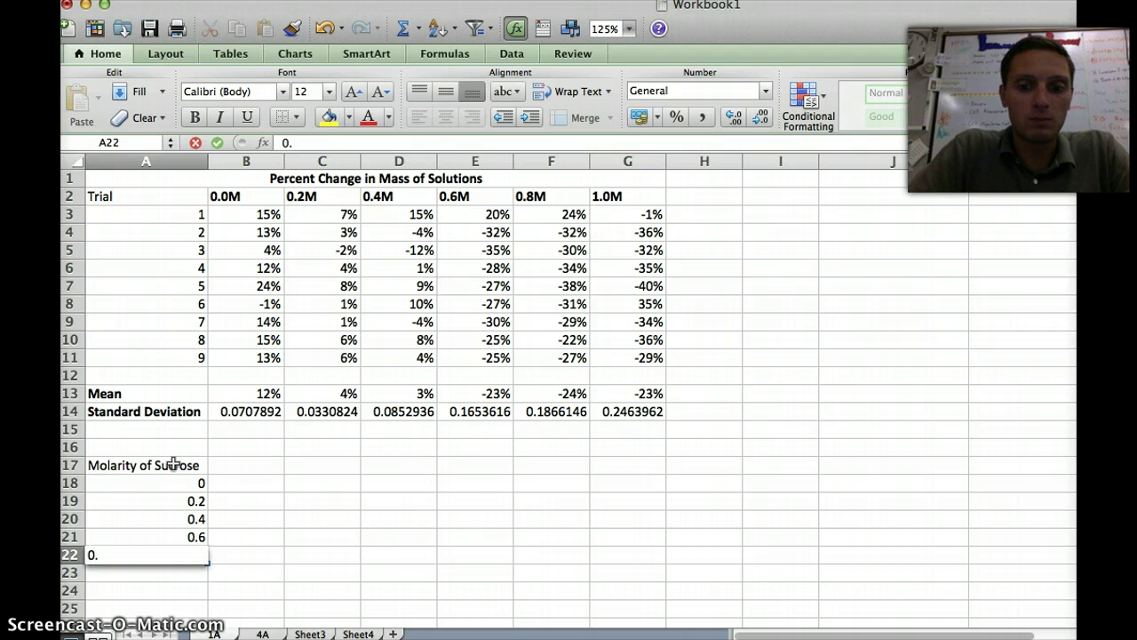
{"action": "type", "text": ".8"}
{"action": "key", "text": "Return"}
{"action": "type", "text": "1.0"}
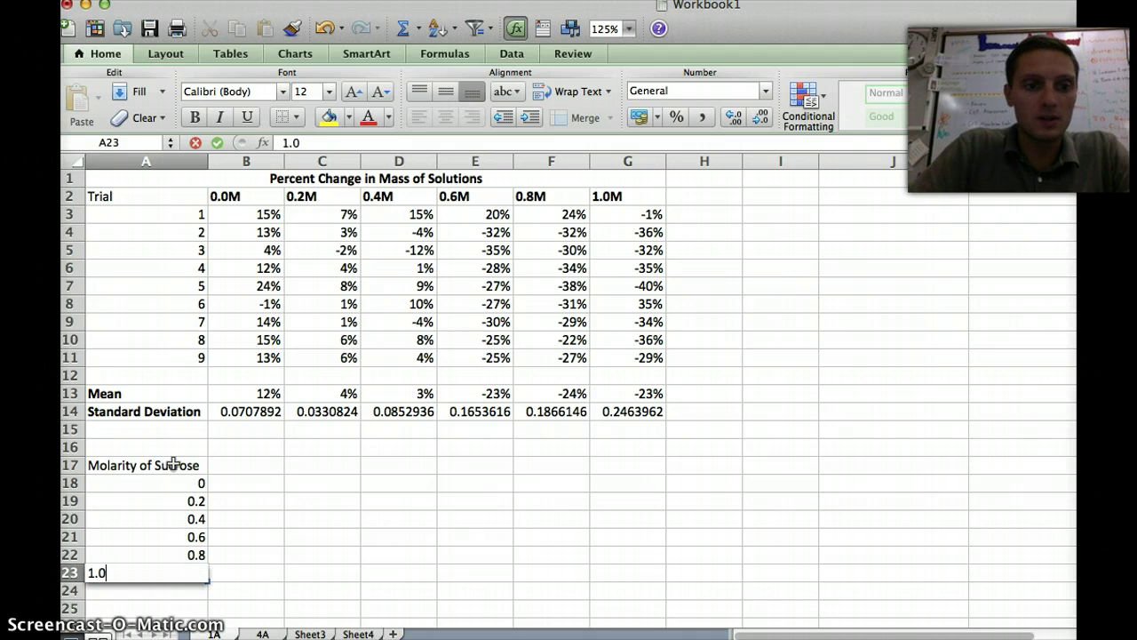
{"action": "key", "text": "Return"}
Add the unit "(M)" to the end of the A17 heading and widen column A to fit it
{"action": "left_click", "coordinate": [172, 466]}
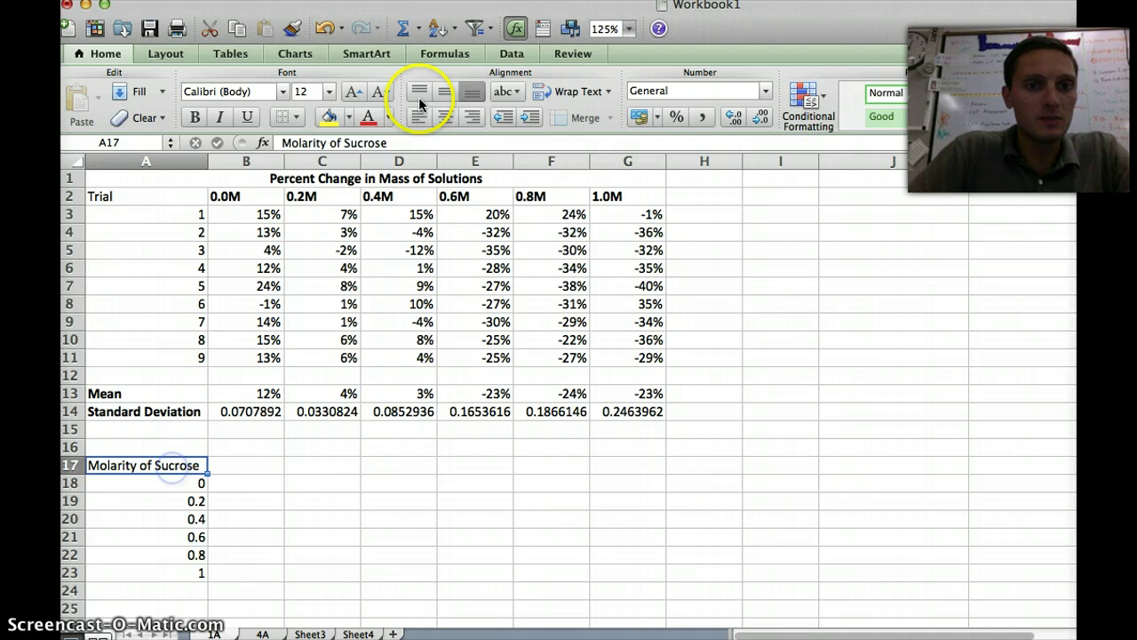
{"action": "left_click", "coordinate": [417, 137]}
{"action": "type", "text": "(M"}
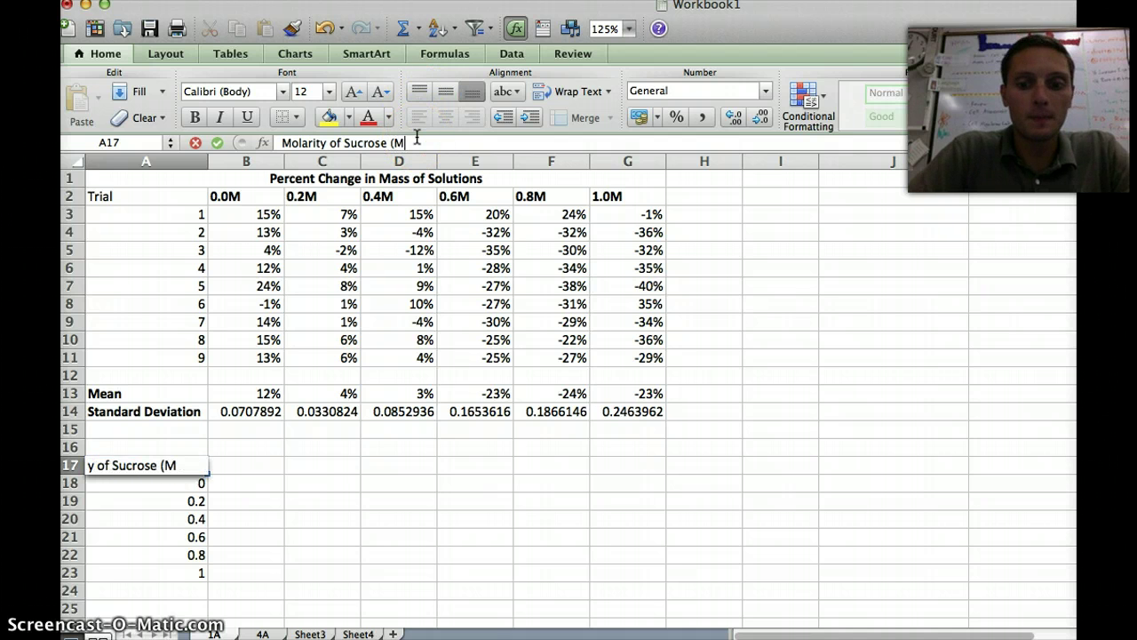
{"action": "key", "text": "Return"}
{"action": "key", "text": "Up"}
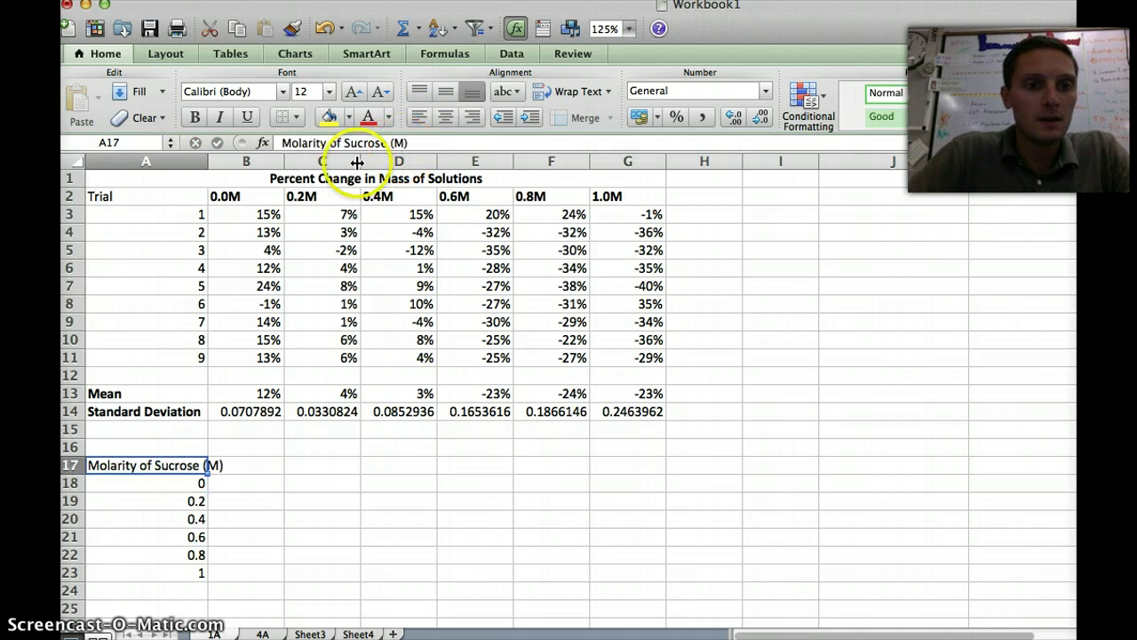
{"action": "left_click_drag", "start_coordinate": [214, 164], "coordinate": [227, 159]}
Enter the column heading "Mean Percent Change in Mass of Solutions" in cell B17
{"action": "left_click", "coordinate": [267, 465]}
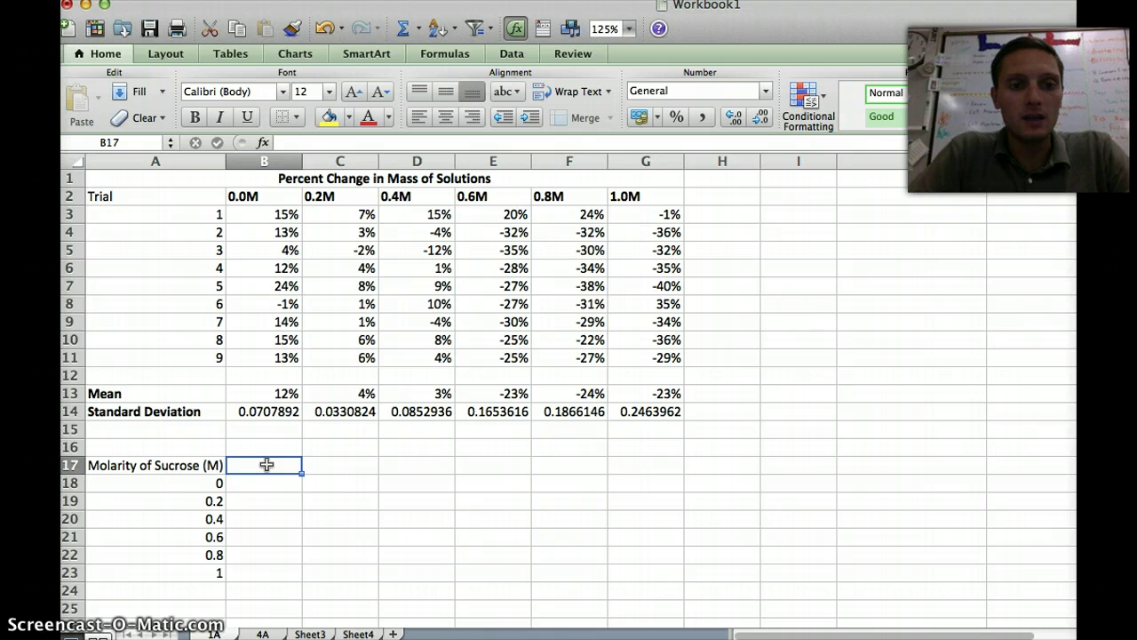
{"action": "type", "text": "Percent"}
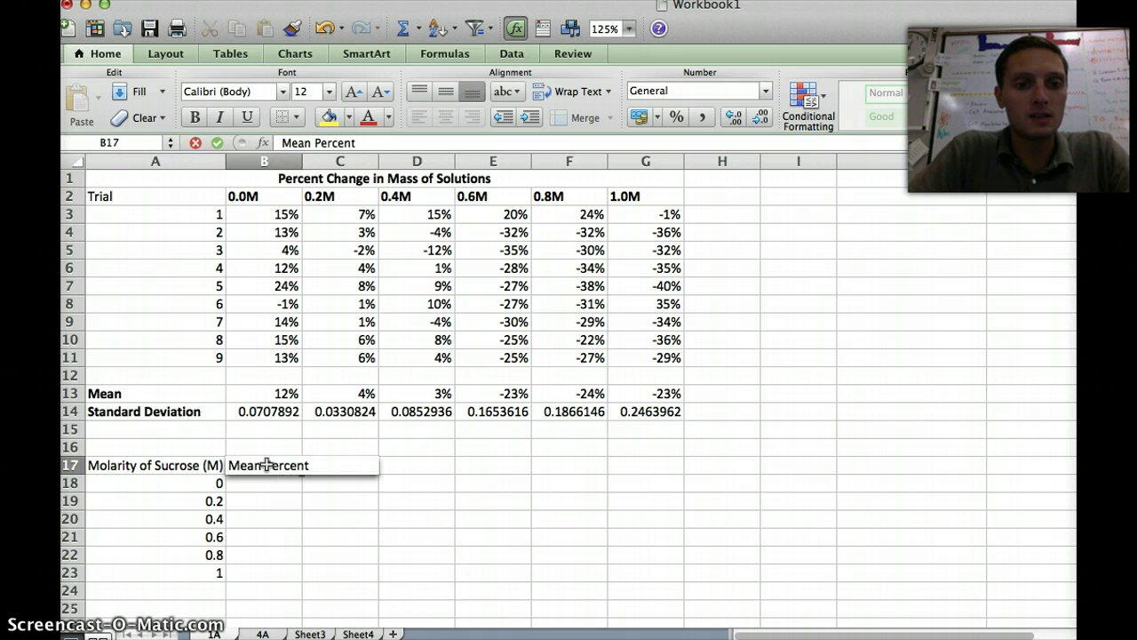
{"action": "type", "text": "Mas"}
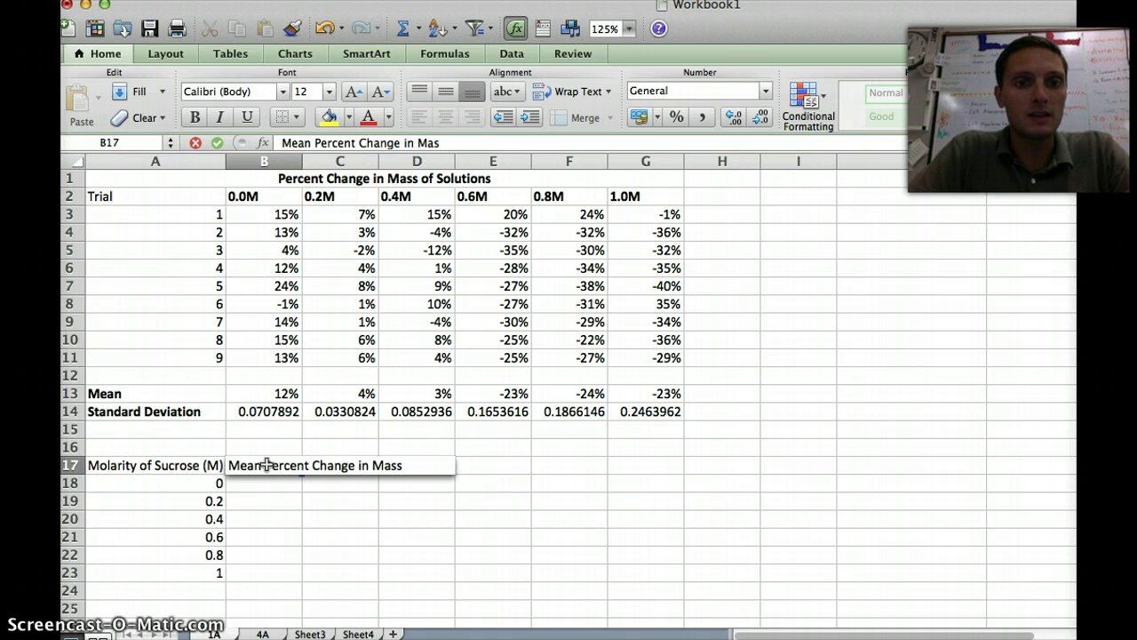
{"action": "type", "text": "s of Solutions"}
{"action": "key", "text": "Return"}
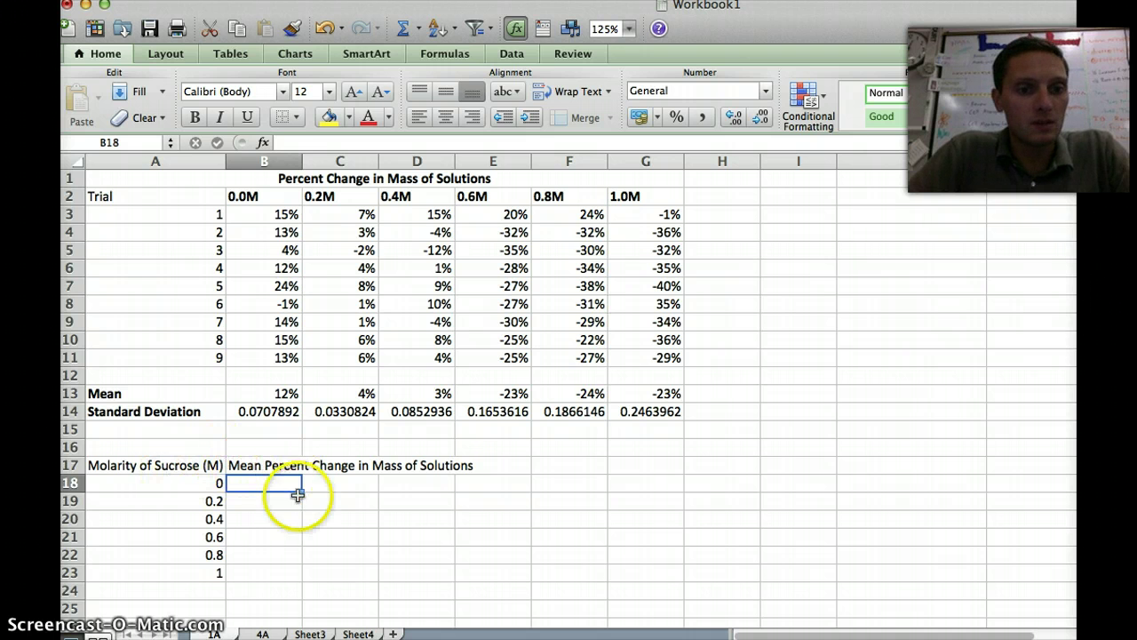
{"action": "left_click", "coordinate": [271, 483]}
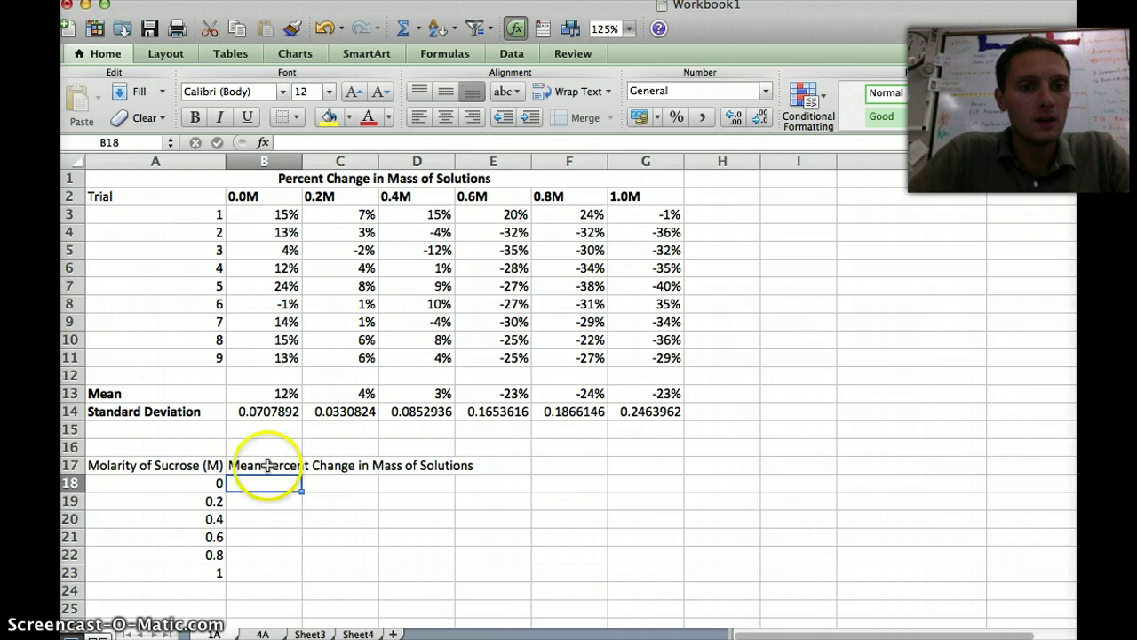
{"action": "left_click", "coordinate": [269, 465]}
{"action": "left_click", "coordinate": [535, 144]}
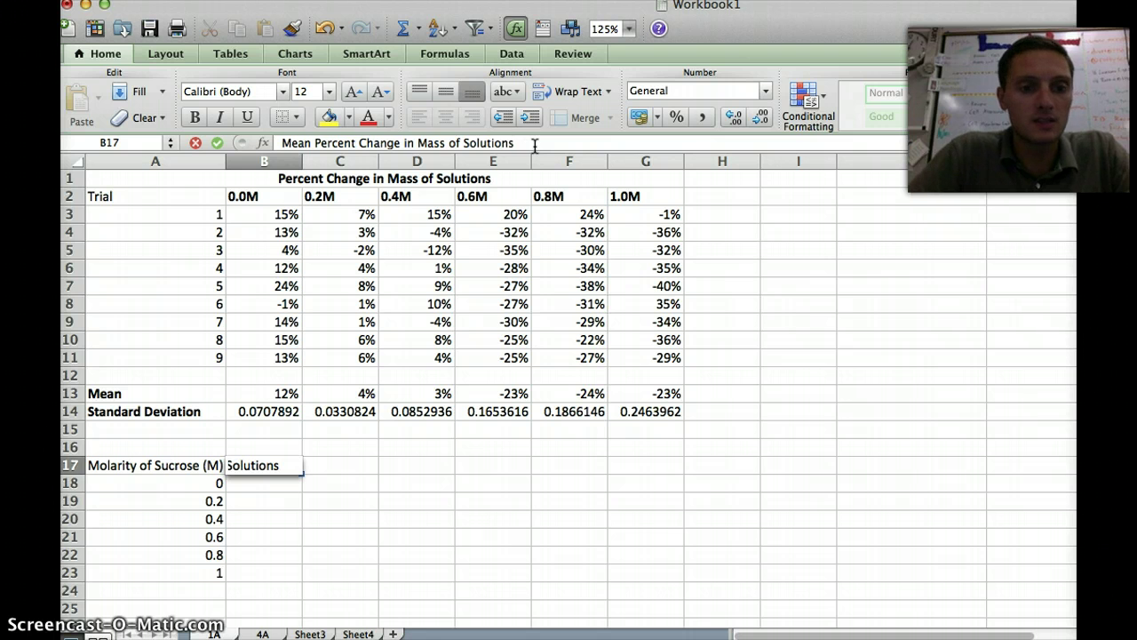
{"action": "key", "text": "Return"}
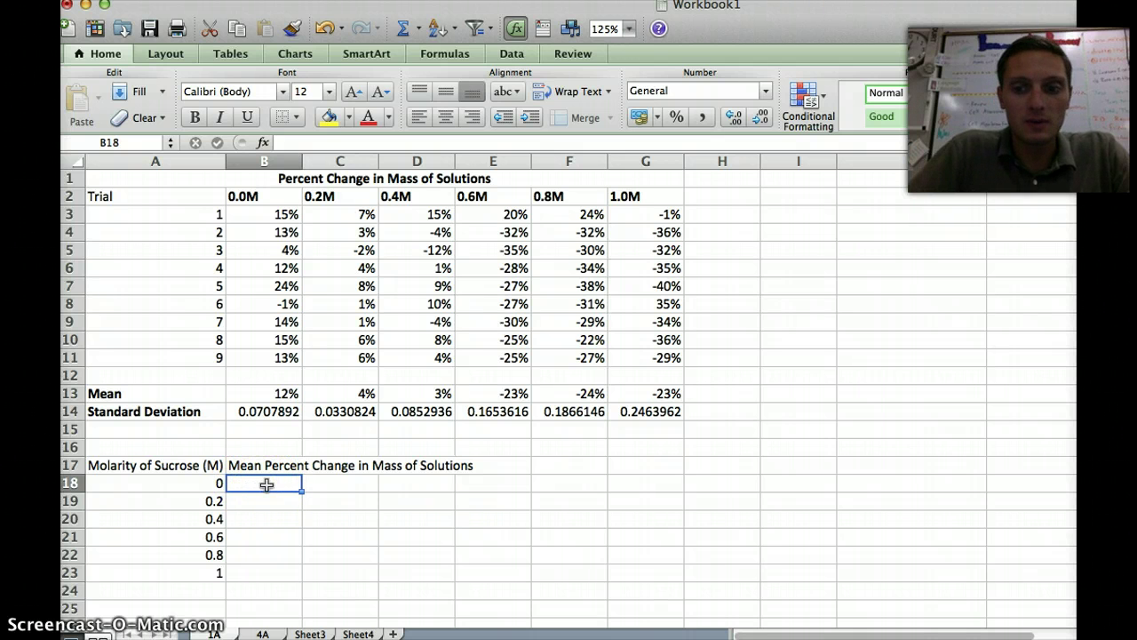
Link cells B18, B19 and B20 to the 0.0M, 0.2M and 0.4M means in B13, C13 and D13
{"action": "type", "text": "="}
{"action": "left_click", "coordinate": [287, 394]}
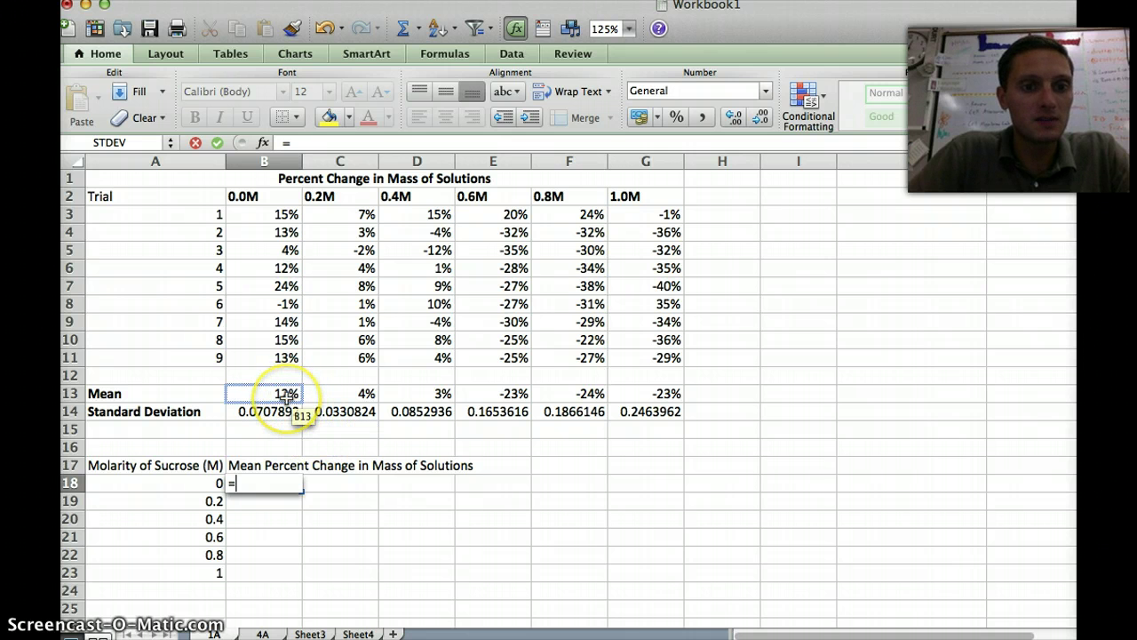
{"action": "key", "text": "Return"}
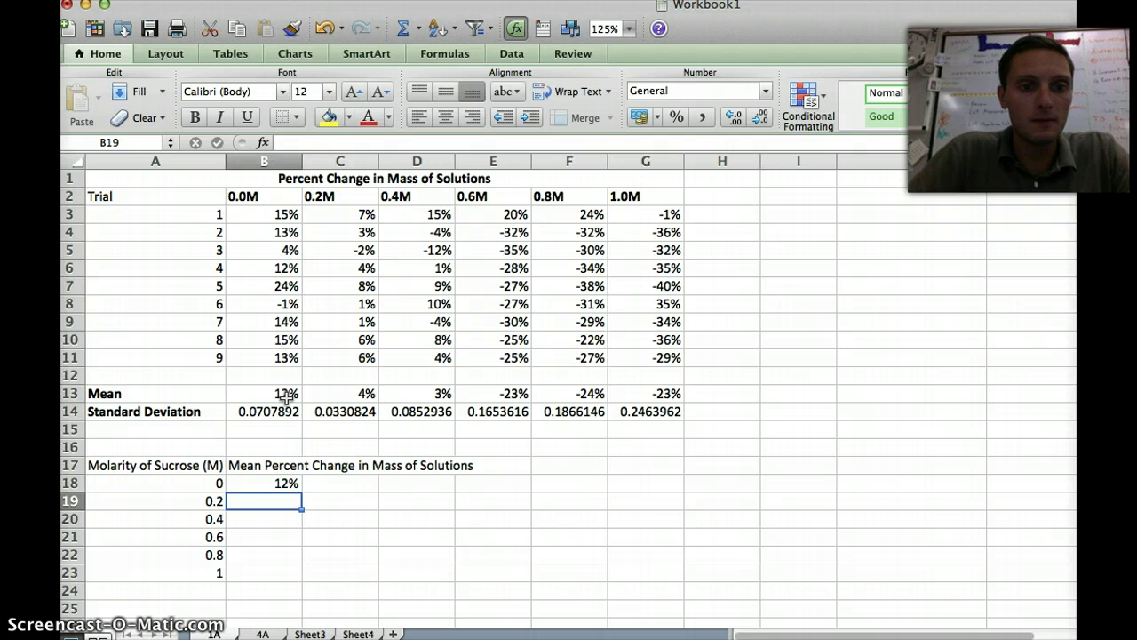
{"action": "type", "text": "="}
{"action": "left_click", "coordinate": [351, 394]}
{"action": "key", "text": "Return"}
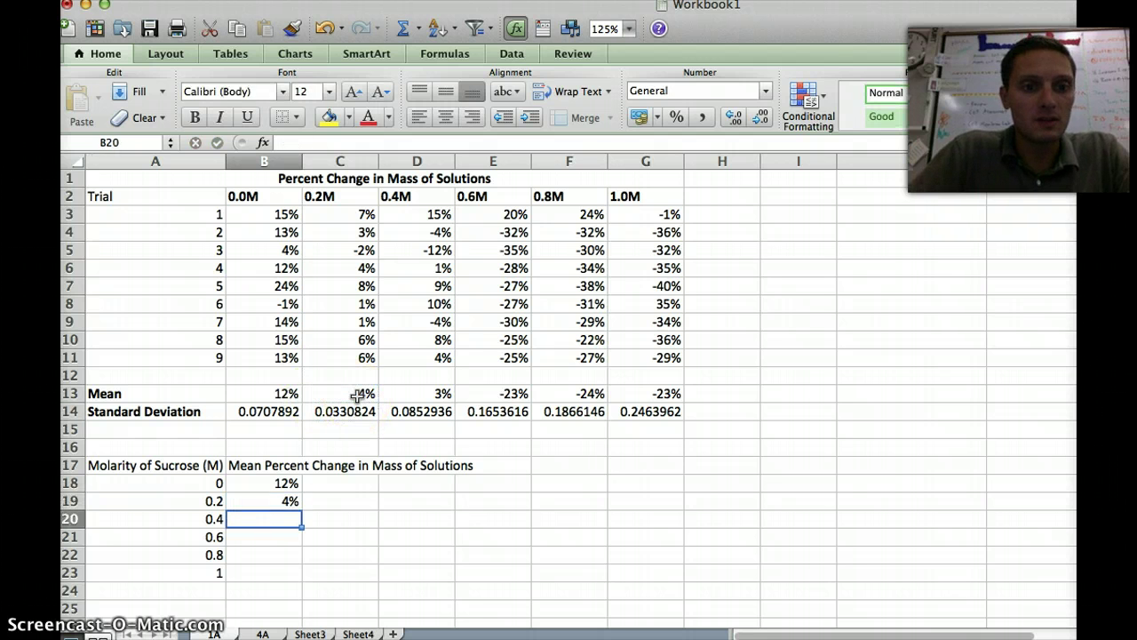
{"action": "type", "text": "="}
{"action": "left_click", "coordinate": [423, 398]}
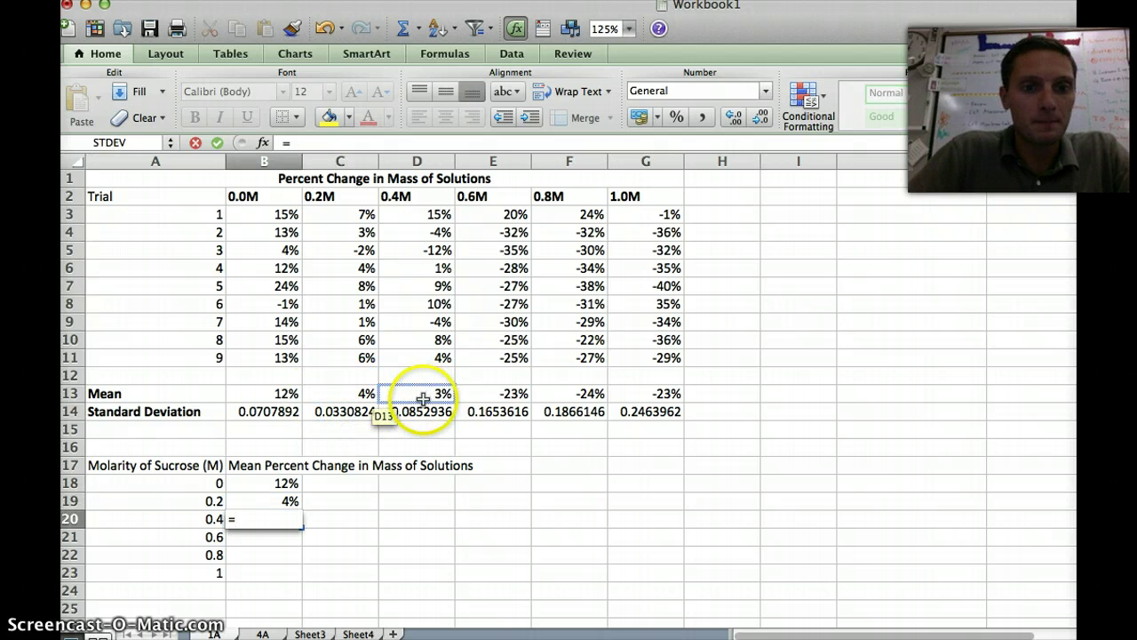
{"action": "key", "text": "Return"}
Link cells B21, B22 and B23 to the 0.6M, 0.8M and 1.0M means in E13, F13 and G13
{"action": "type", "text": "="}
{"action": "left_click", "coordinate": [498, 399]}
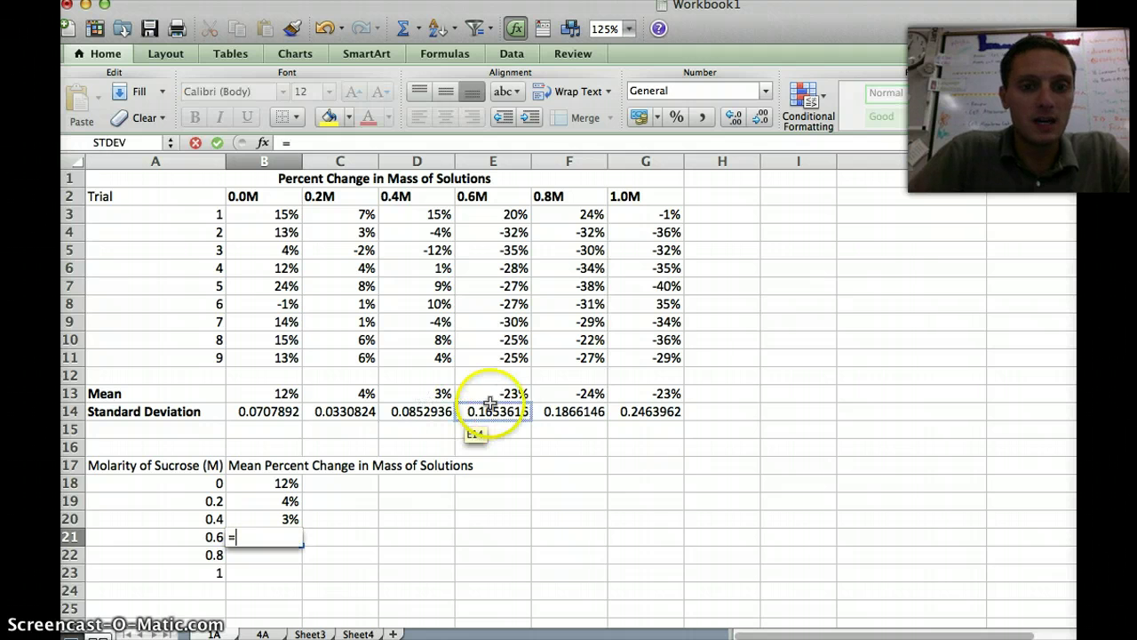
{"action": "key", "text": "Return"}
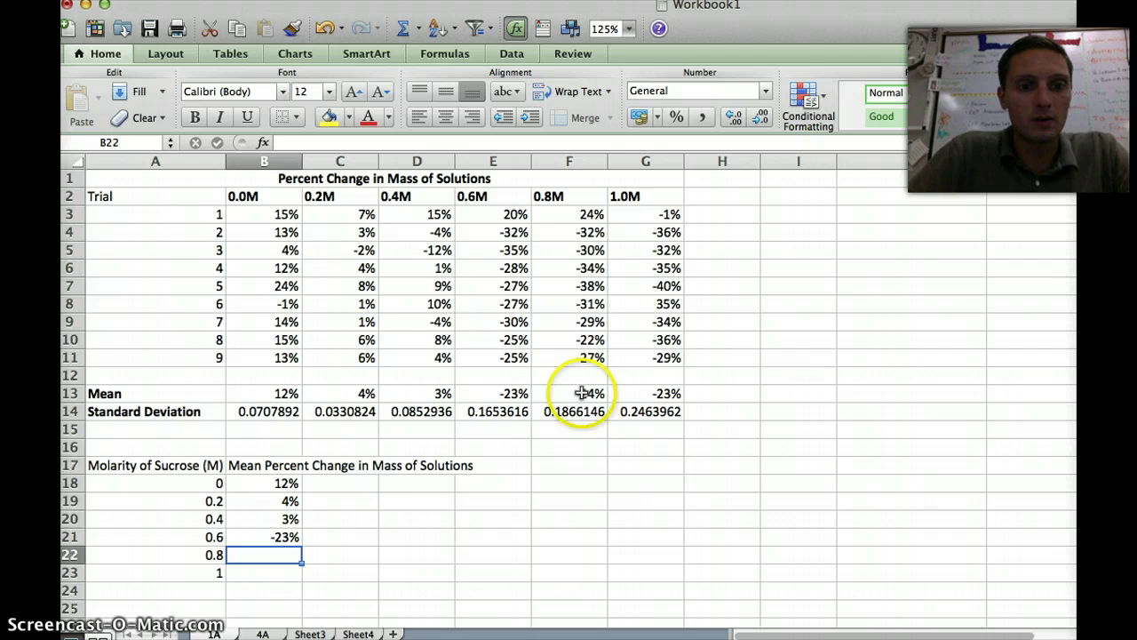
{"action": "type", "text": "="}
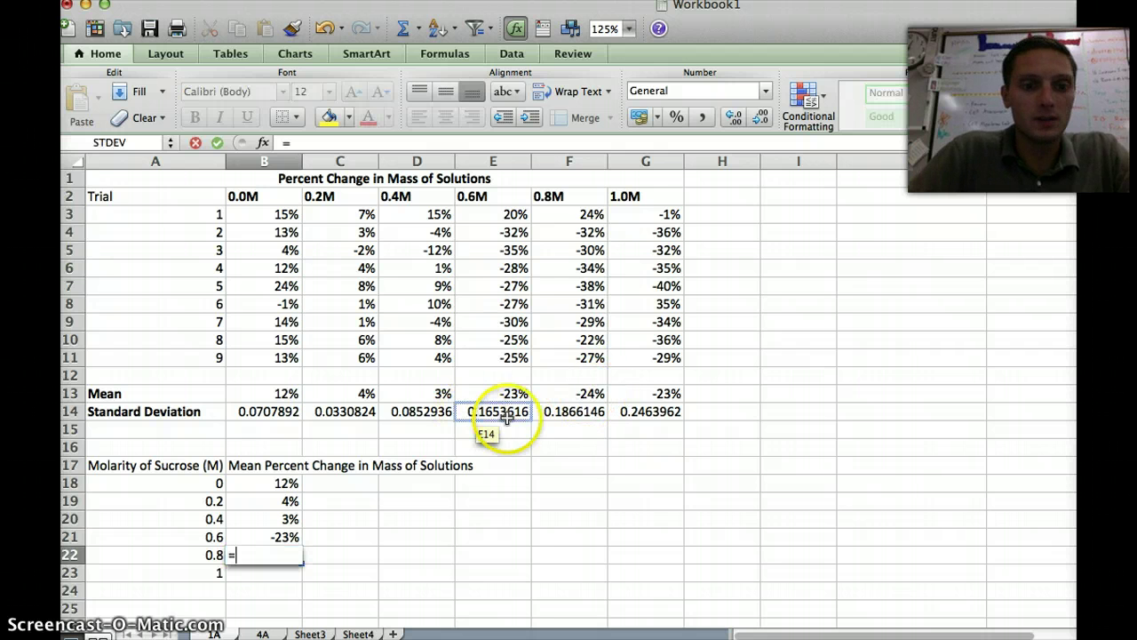
{"action": "left_click", "coordinate": [579, 394]}
{"action": "key", "text": "Return"}
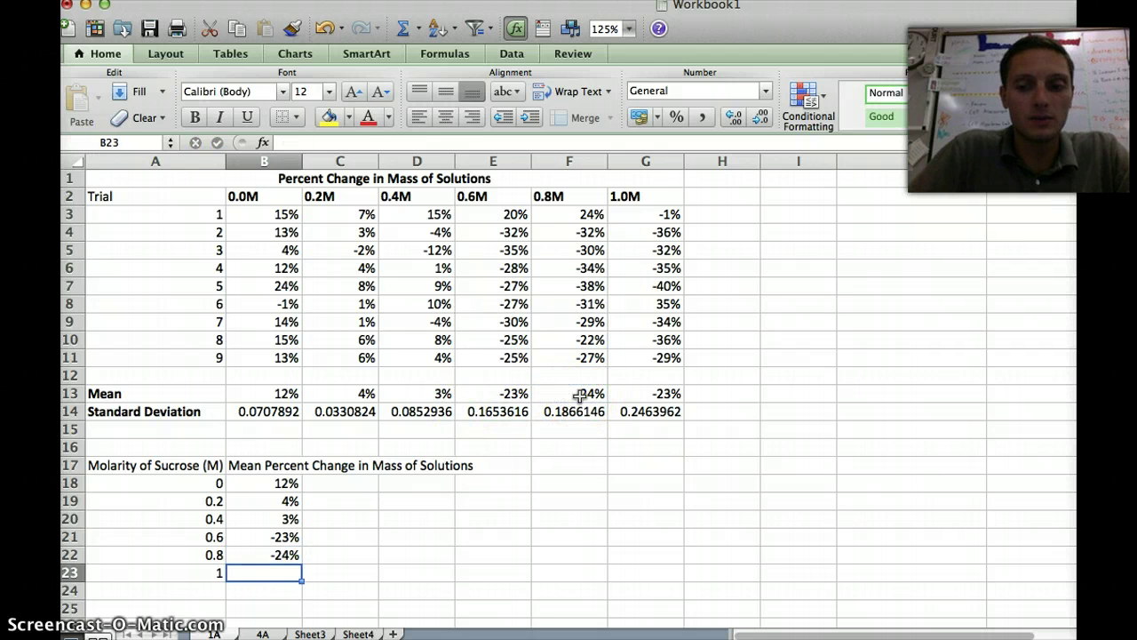
{"action": "type", "text": "="}
{"action": "left_click", "coordinate": [667, 396]}
{"action": "key", "text": "Return"}
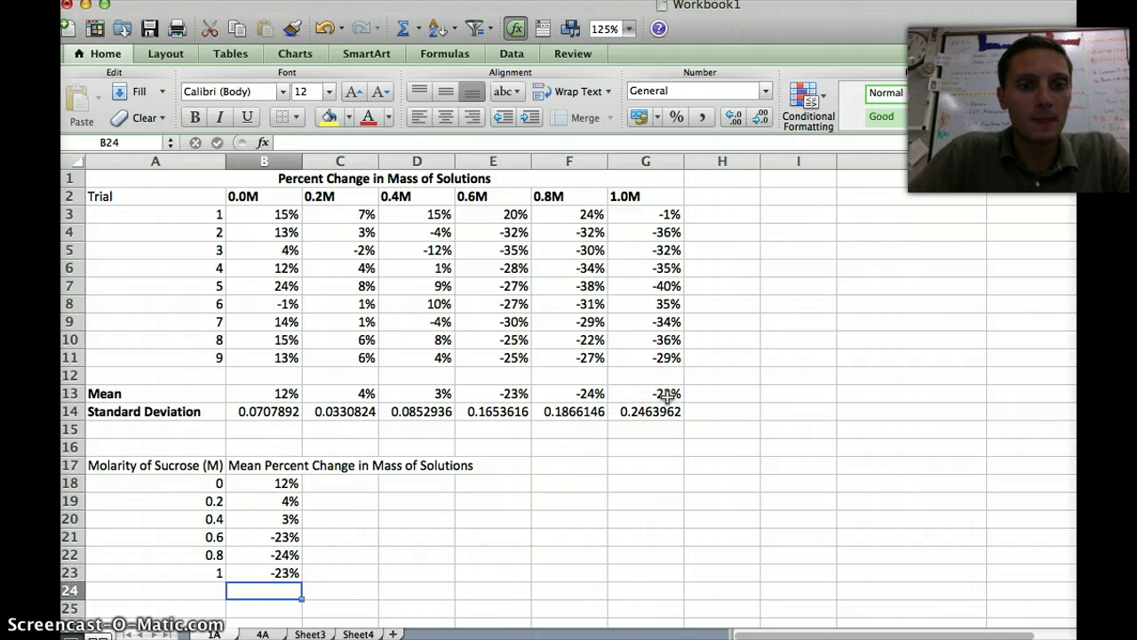
Add "(g) (+/- 0.1g)" to the end of the heading in cell B17
{"action": "left_click", "coordinate": [261, 471]}
{"action": "left_click", "coordinate": [530, 145]}
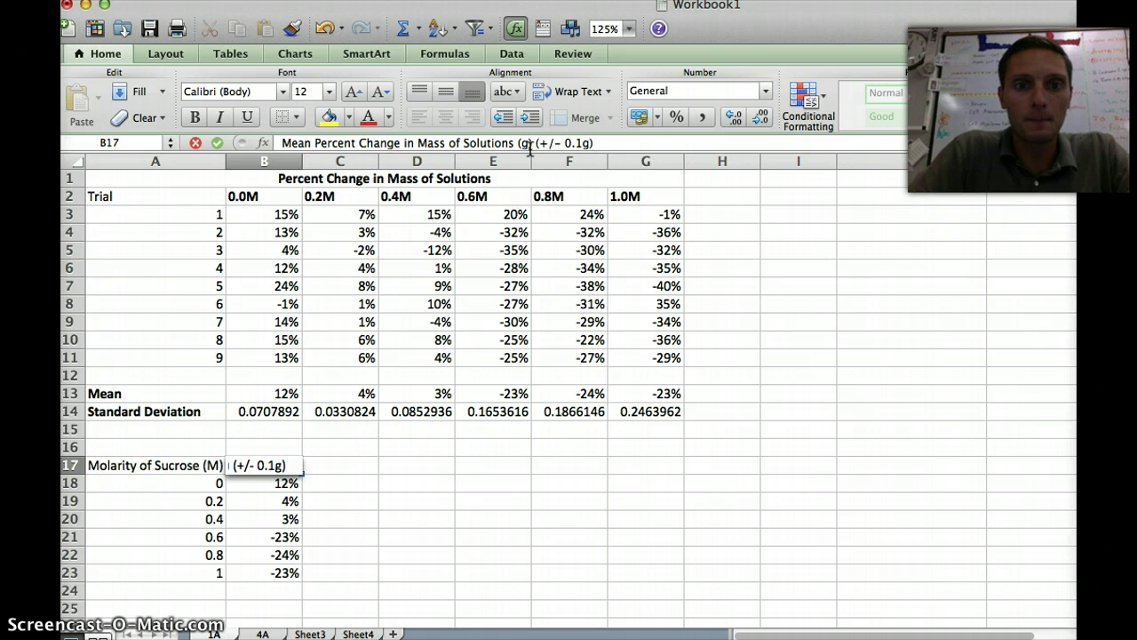
{"action": "key", "text": "Return"}
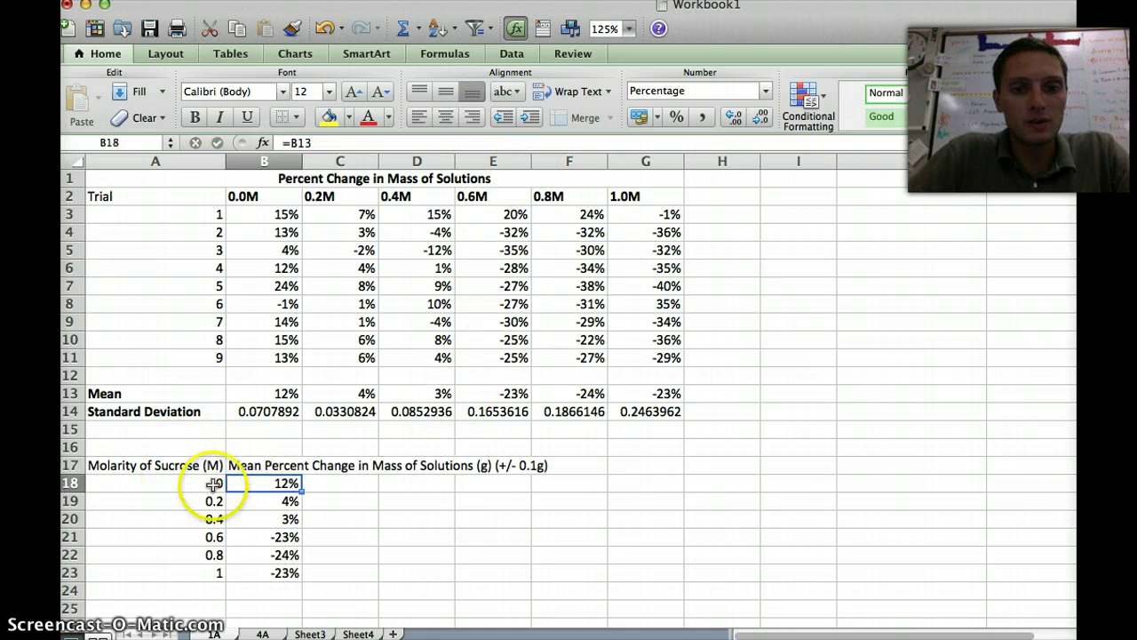
Insert a Marked Scatter chart from the summary table in A17 to B23
{"action": "scroll", "coordinate": [460, 466], "scroll_direction": "down", "scroll_amount": 2}
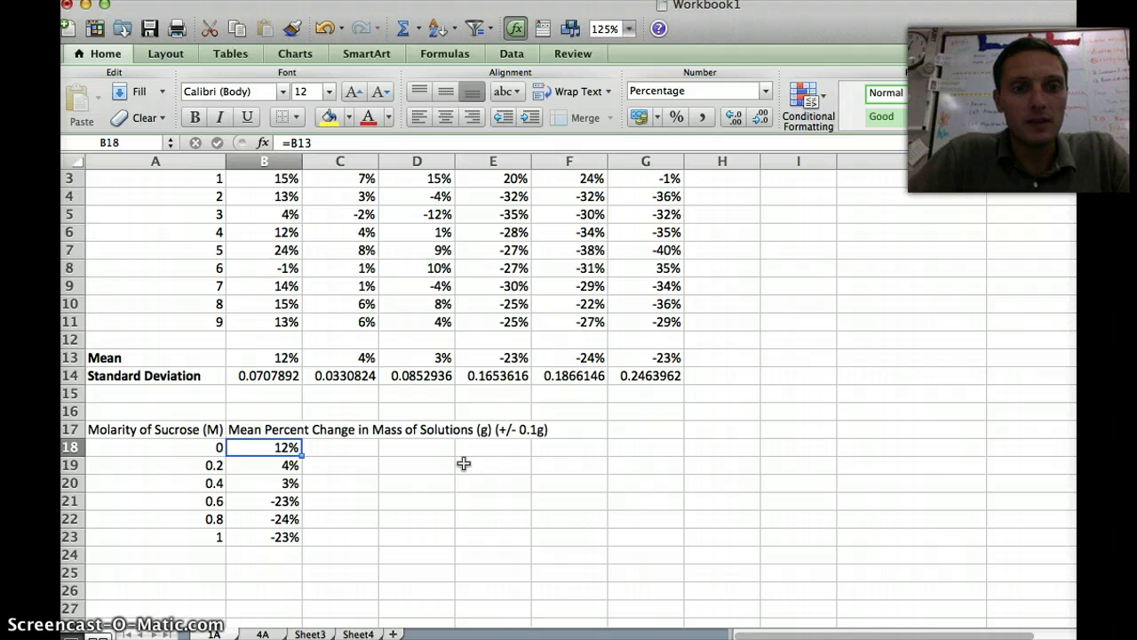
{"action": "scroll", "coordinate": [464, 463], "scroll_direction": "down", "scroll_amount": 6}
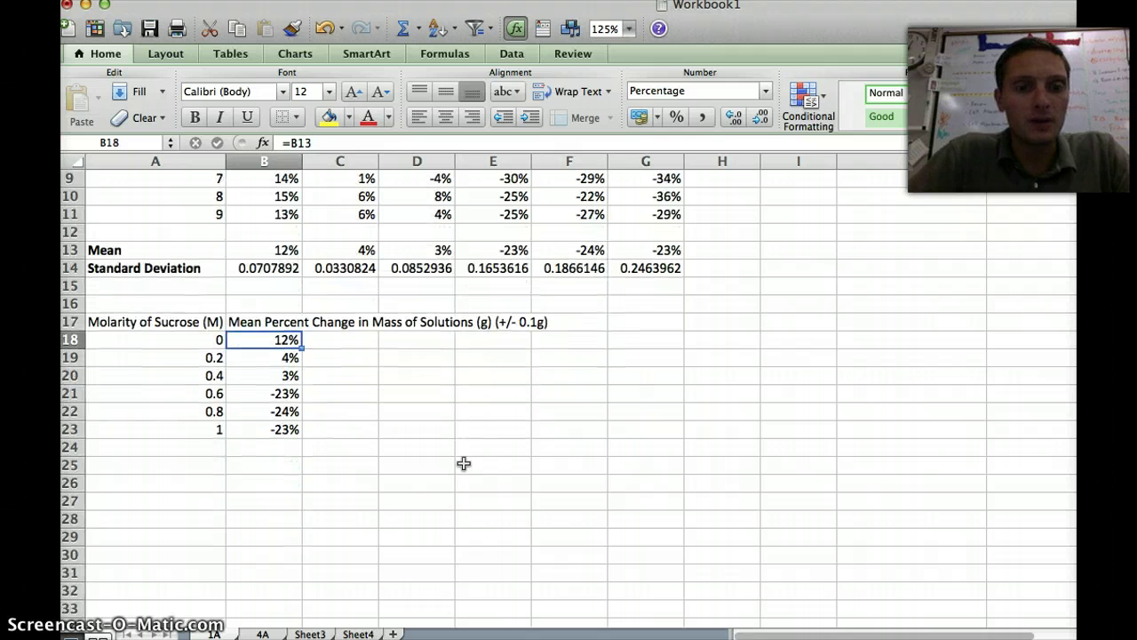
{"action": "left_click_drag", "start_coordinate": [156, 322], "coordinate": [287, 430]}
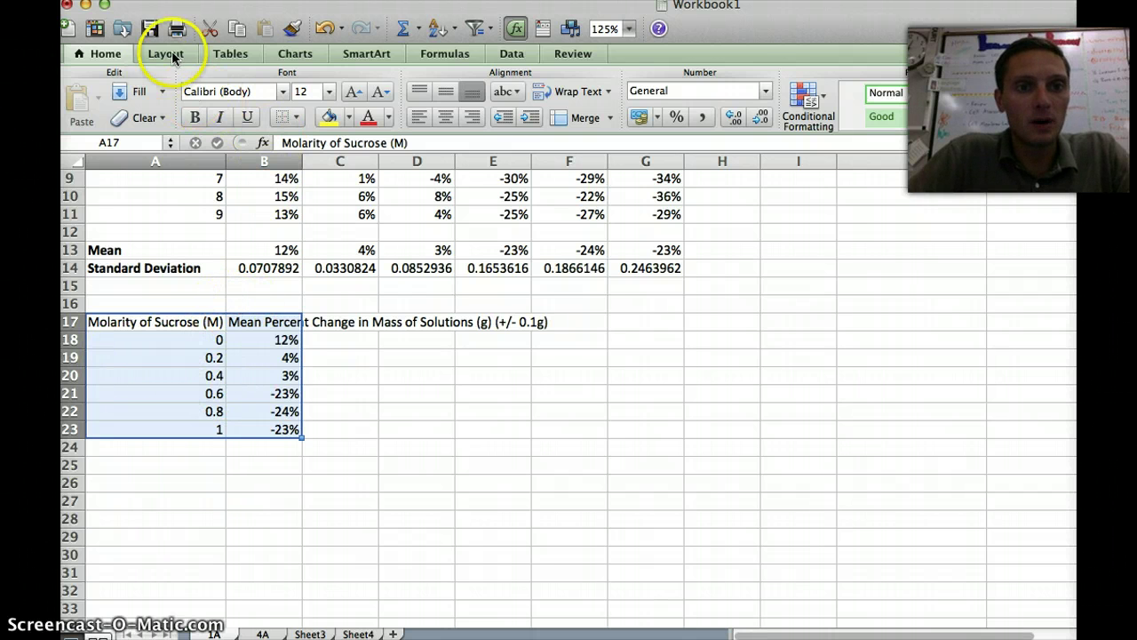
{"action": "left_click", "coordinate": [298, 54]}
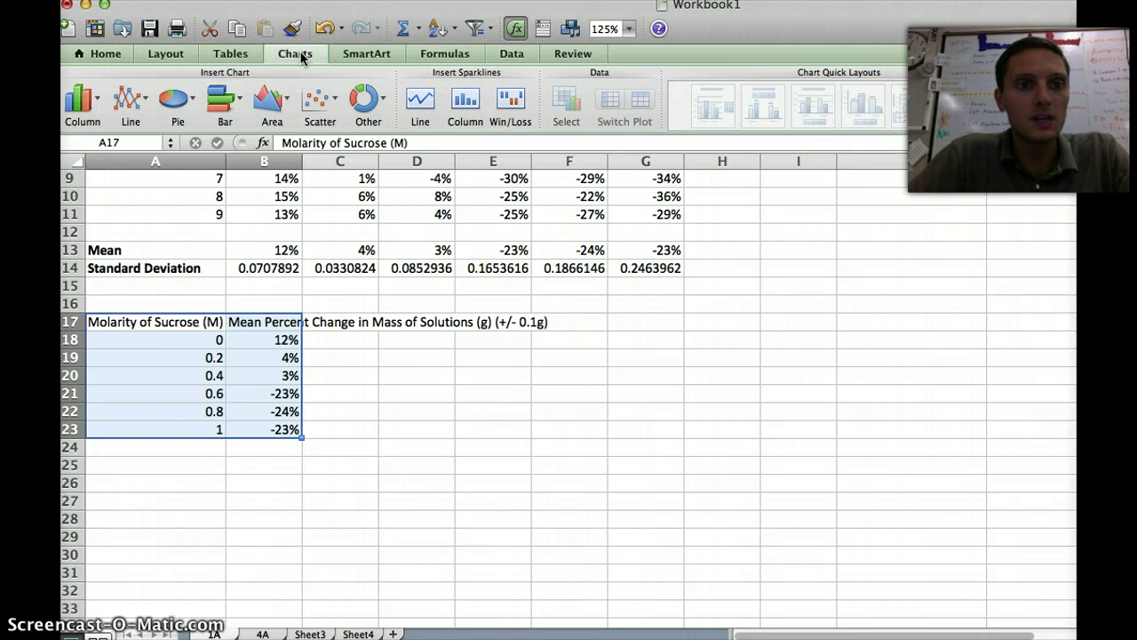
{"action": "left_click", "coordinate": [337, 103]}
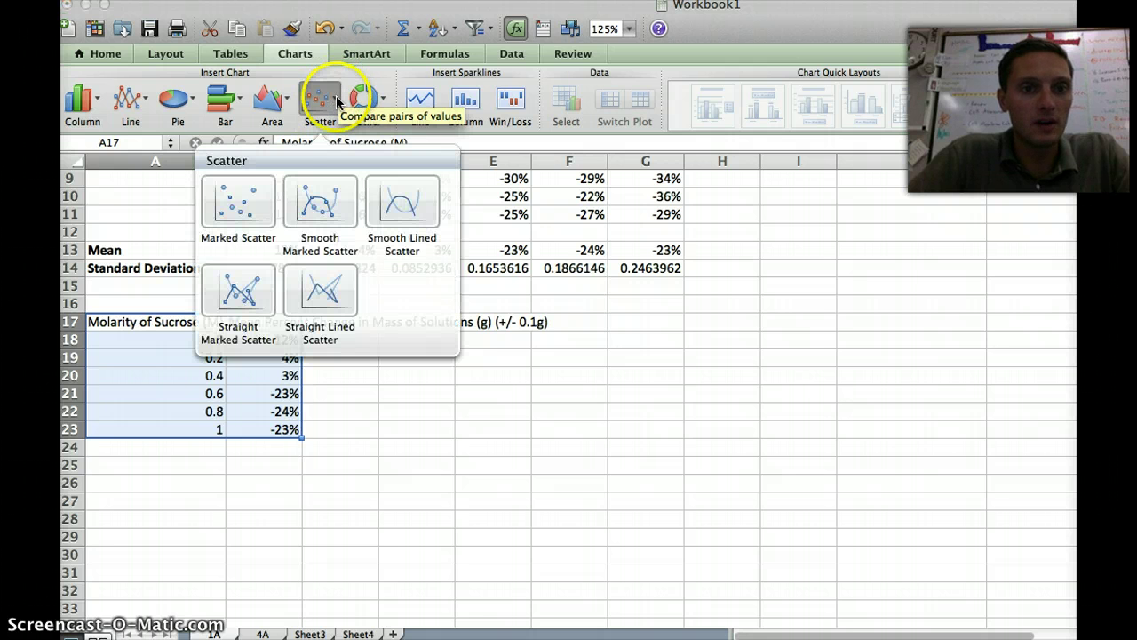
{"action": "left_click", "coordinate": [248, 214]}
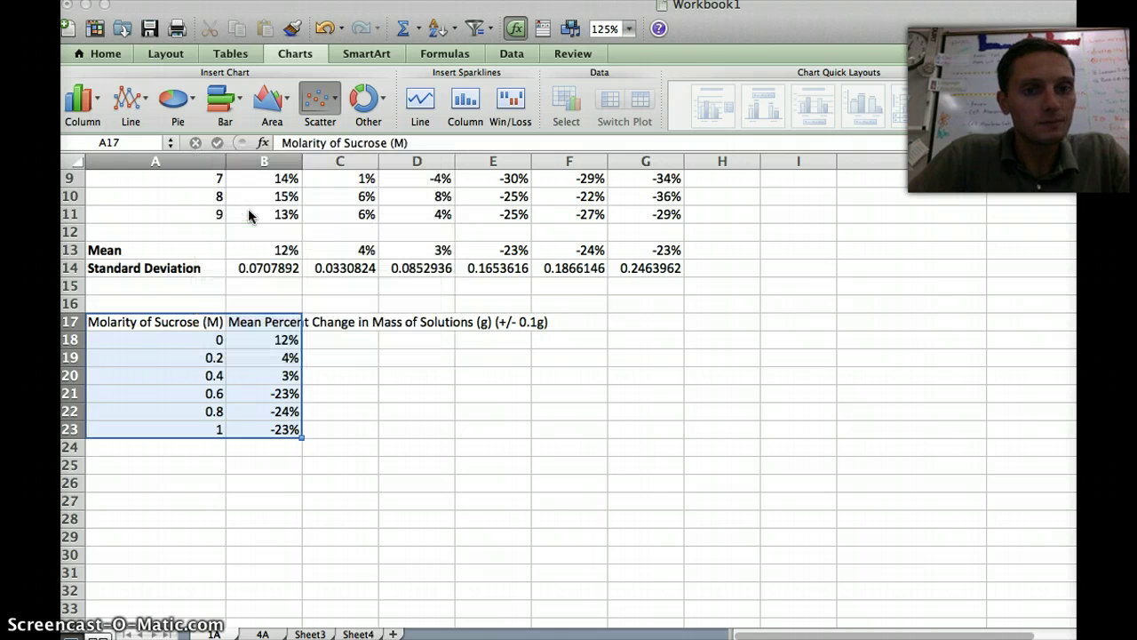
Place the scatter chart beside the summary table from about row 16 and enlarge it down to about row 33
{"action": "mouse_move", "coordinate": [603, 278]}
{"action": "left_mouse_down"}
{"action": "mouse_move", "coordinate": [612, 322]}
{"action": "mouse_move", "coordinate": [592, 341]}
{"action": "mouse_move", "coordinate": [613, 322]}
{"action": "mouse_move", "coordinate": [591, 295]}
{"action": "mouse_move", "coordinate": [605, 297]}
{"action": "left_mouse_up"}
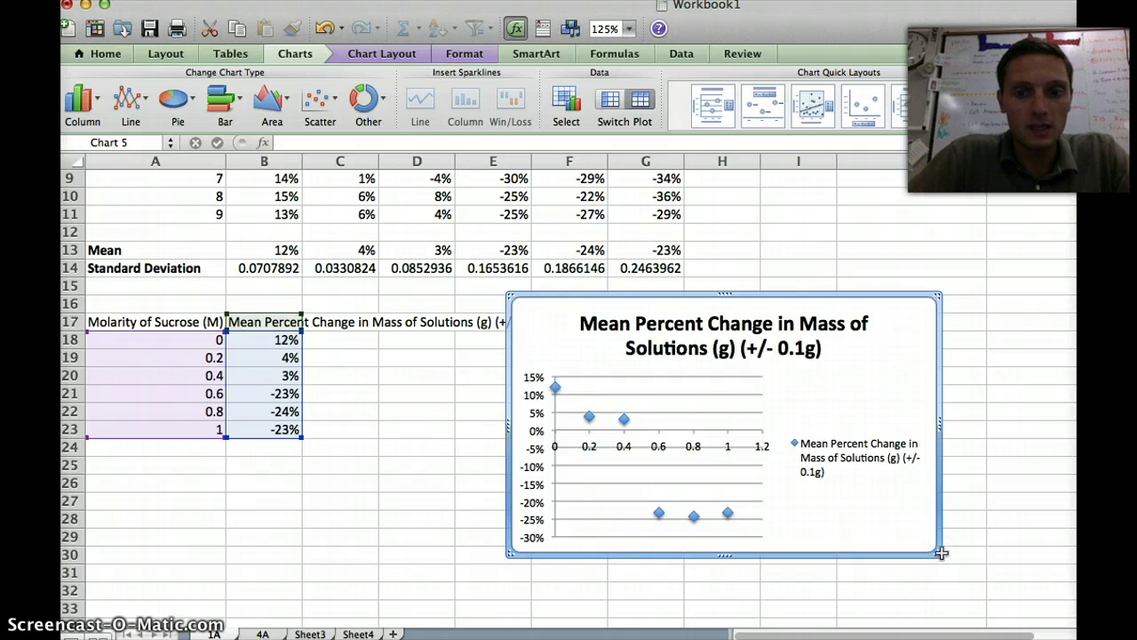
{"action": "left_click", "coordinate": [919, 533]}
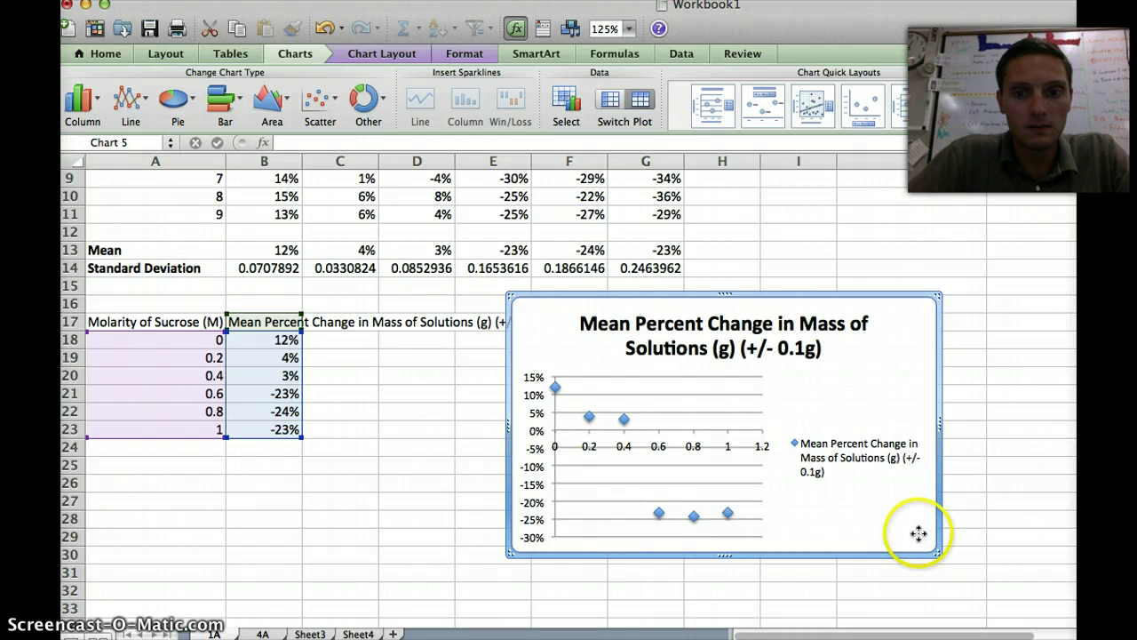
{"action": "left_click_drag", "start_coordinate": [938, 552], "coordinate": [1062, 607]}
Delete the legend from the scatter chart
{"action": "left_click", "coordinate": [909, 502]}
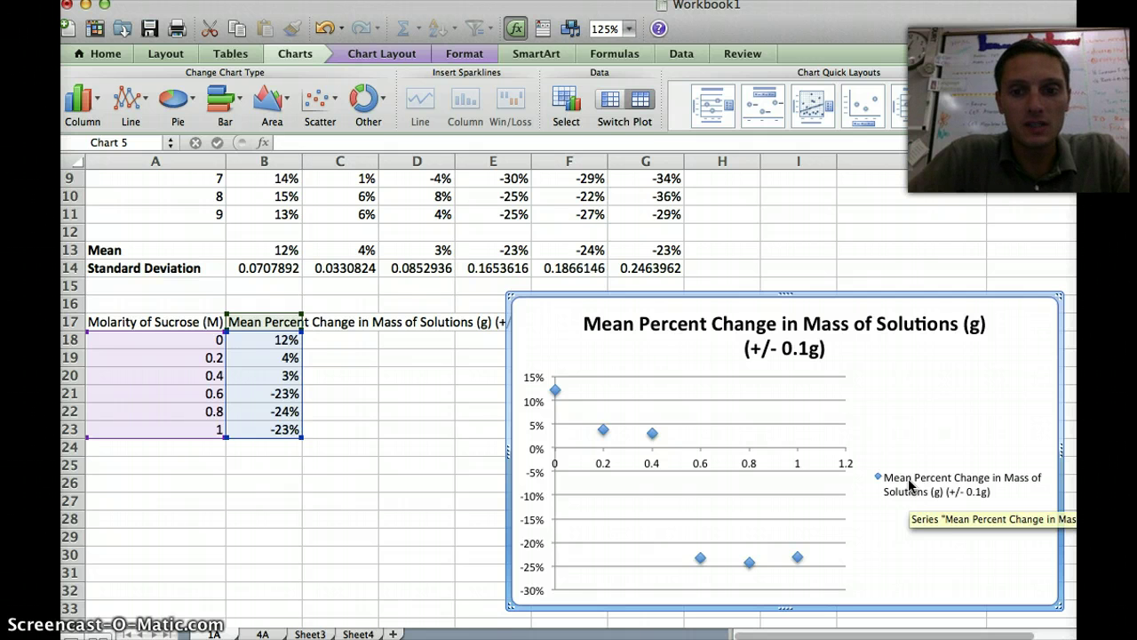
{"action": "left_click", "coordinate": [773, 328]}
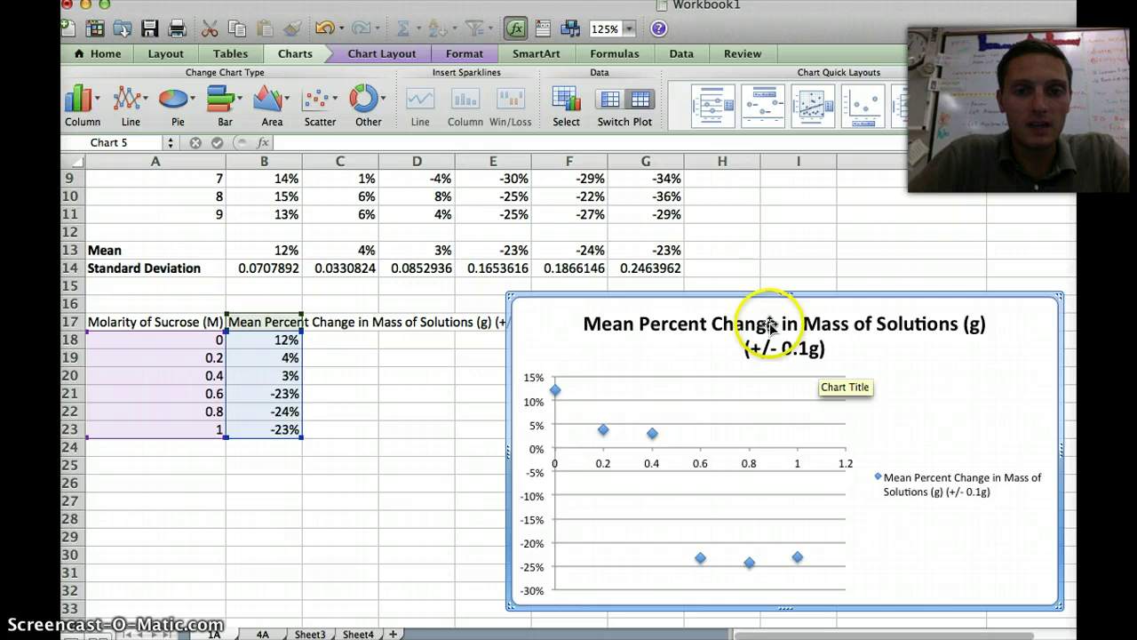
{"action": "left_click", "coordinate": [929, 487]}
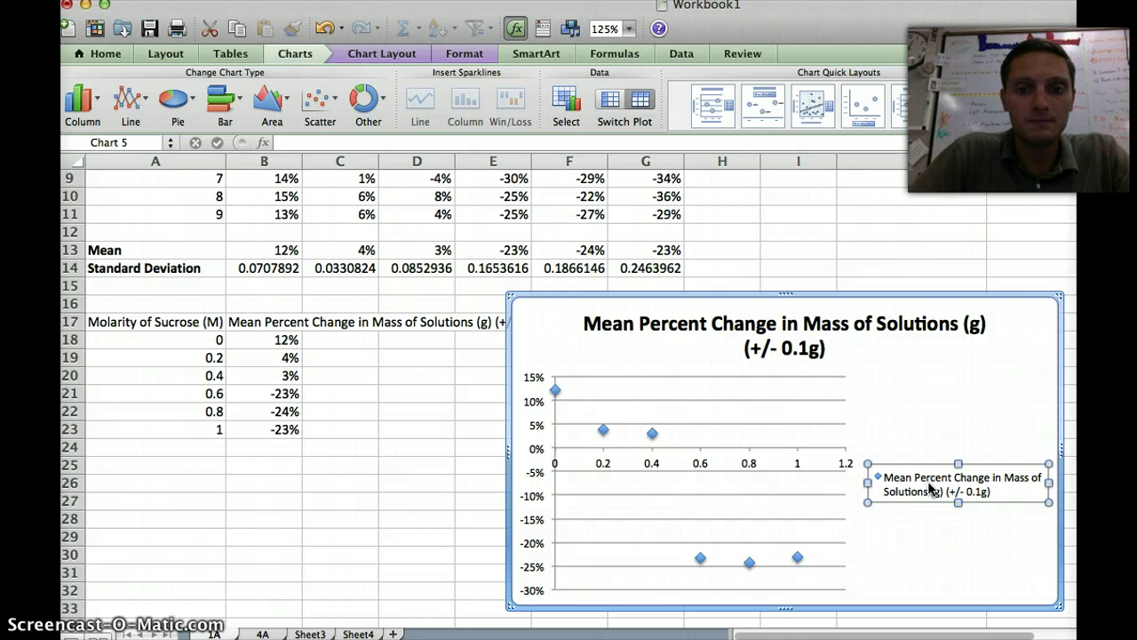
{"action": "key", "text": "Delete"}
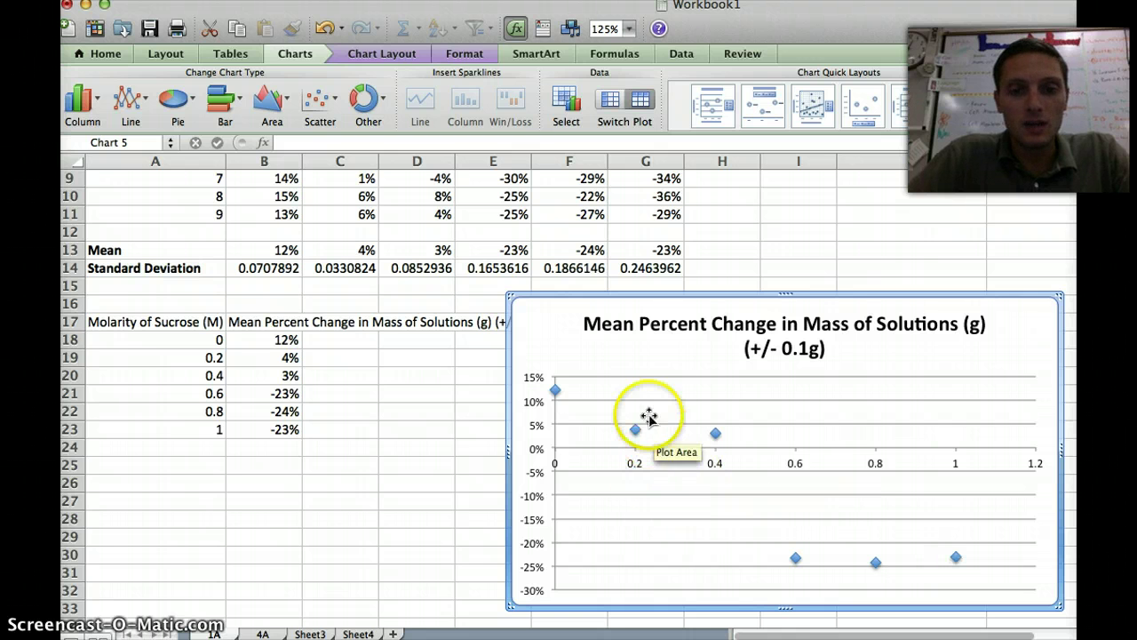
Add a trendline of the Linear type to the data series in the scatter chart
{"action": "mouse_move", "coordinate": [640, 432]}
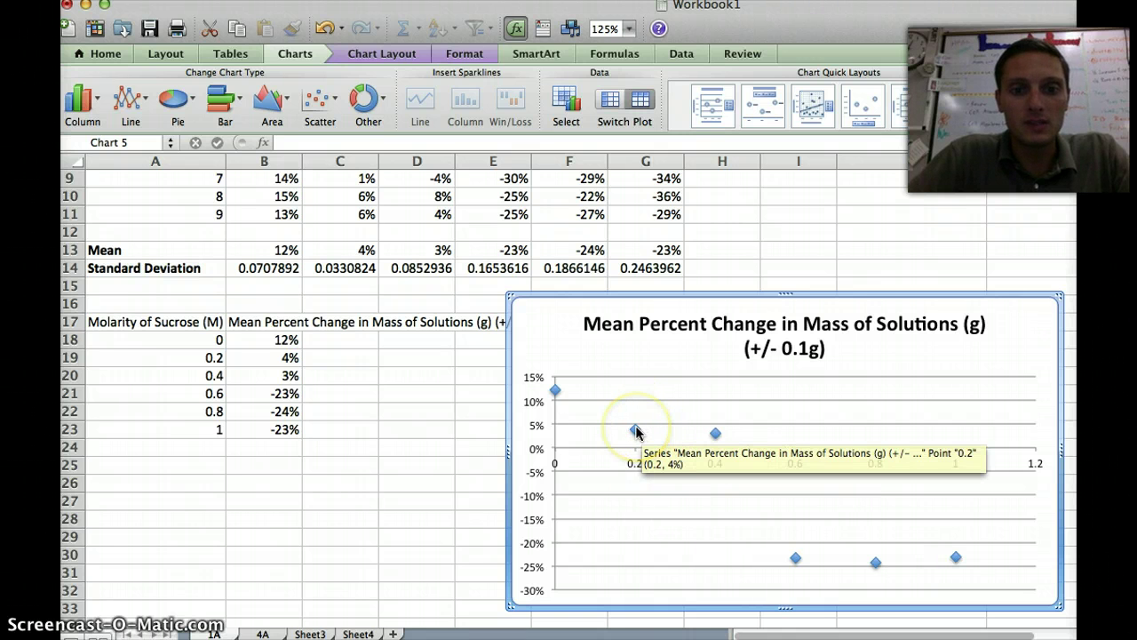
{"action": "left_click", "coordinate": [637, 432]}
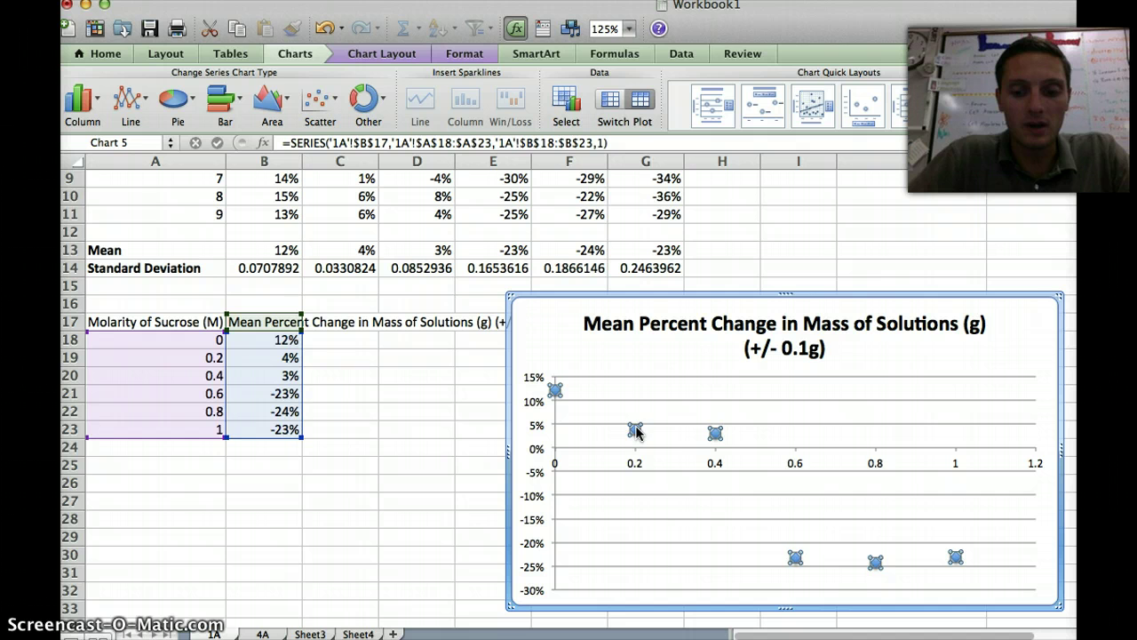
{"action": "right_click", "coordinate": [636, 432]}
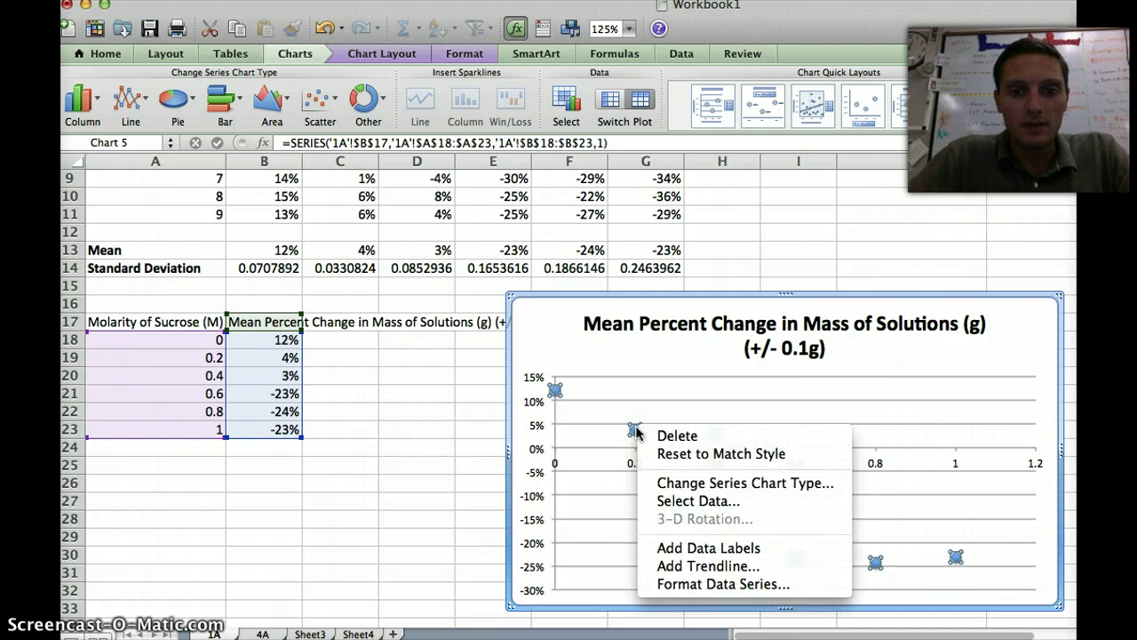
{"action": "left_click", "coordinate": [685, 565]}
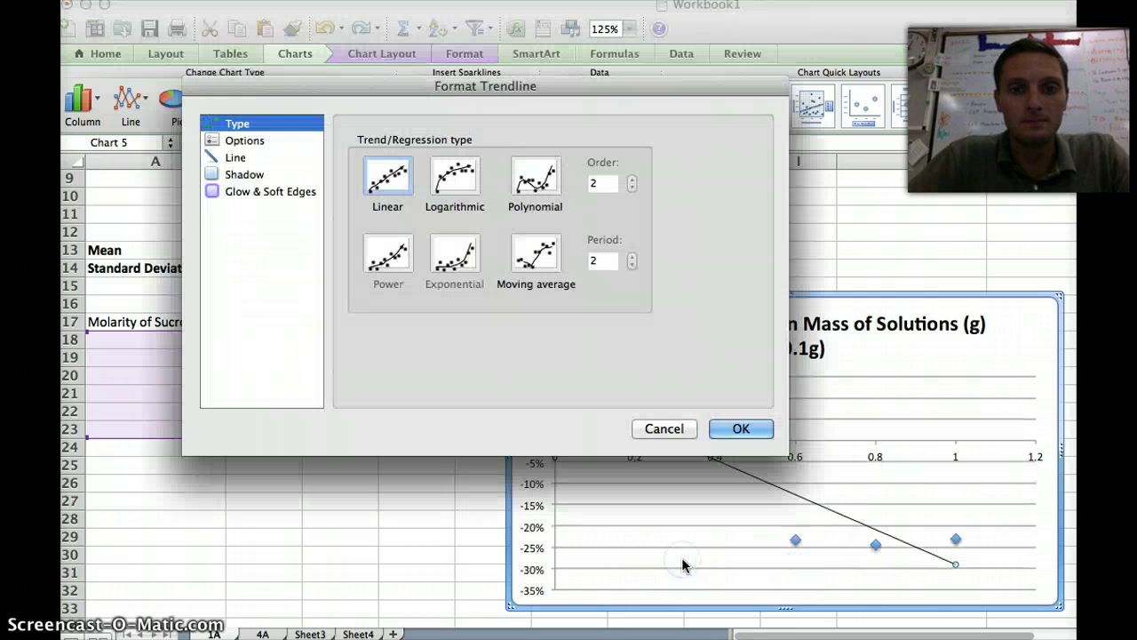
{"action": "left_click", "coordinate": [402, 183]}
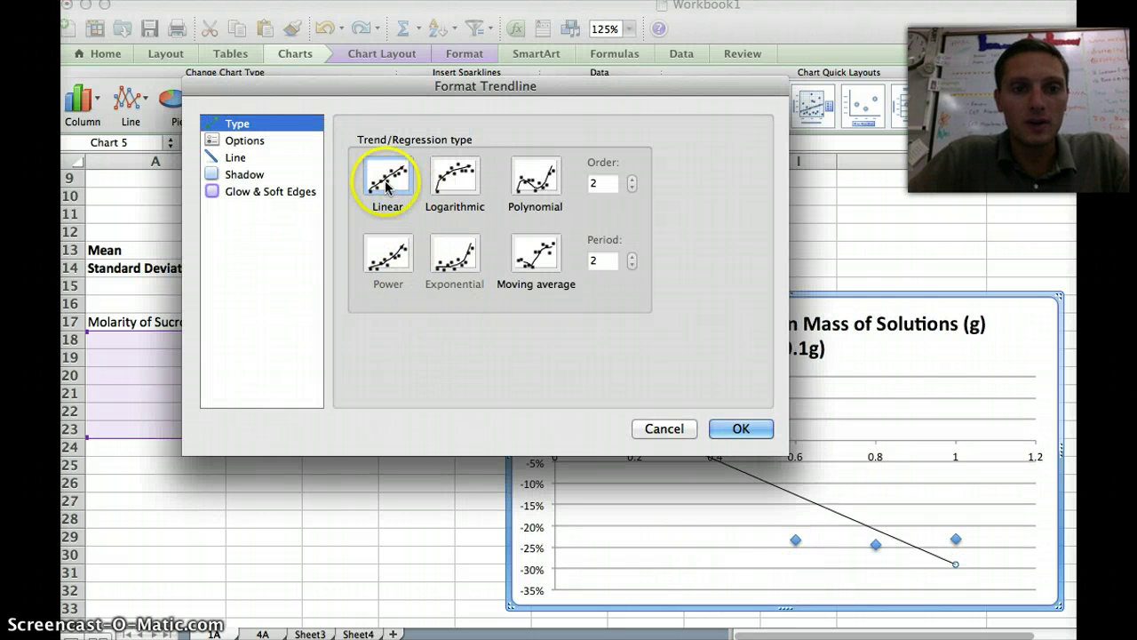
Display the trendline's R-squared value on the chart and move its label to the upper-right part of the plot area
{"action": "left_click", "coordinate": [235, 142]}
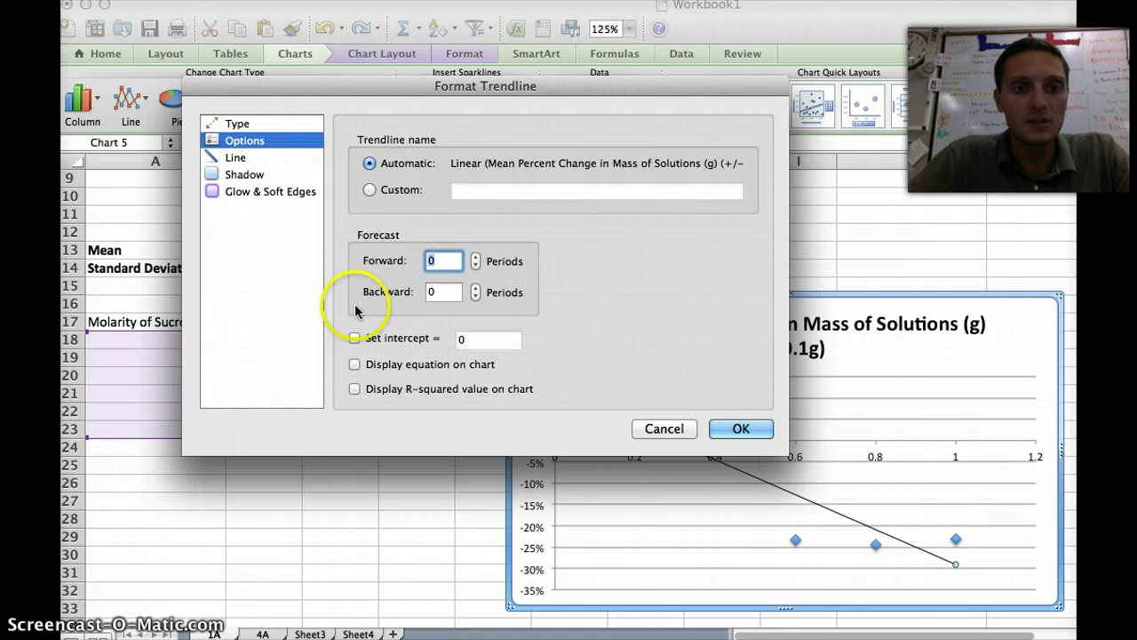
{"action": "left_click", "coordinate": [357, 389]}
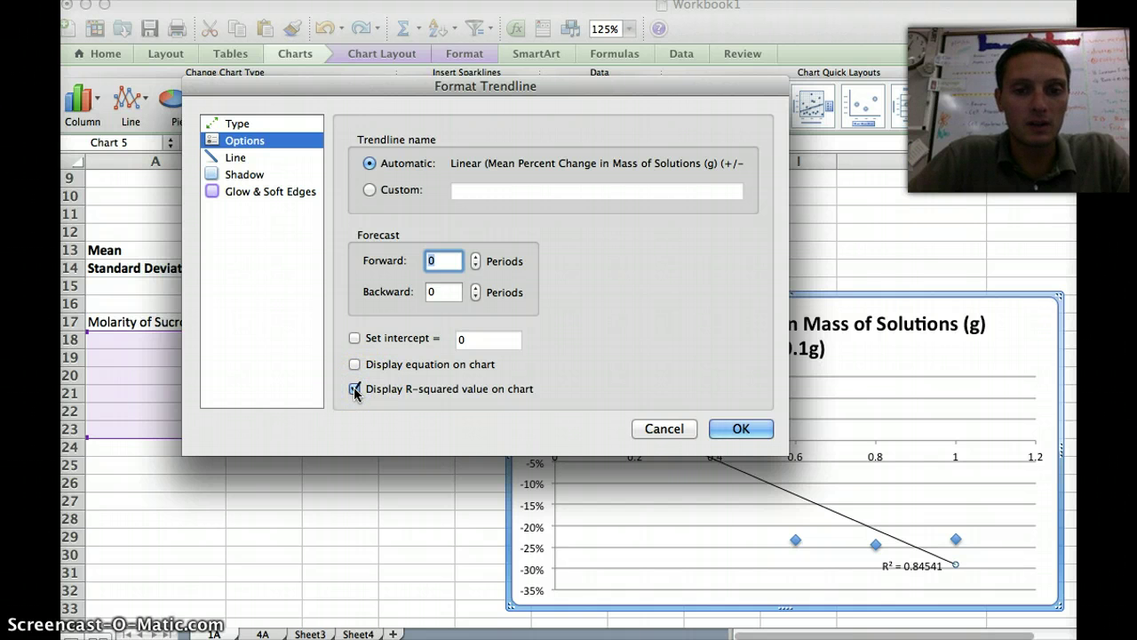
{"action": "left_click", "coordinate": [743, 428]}
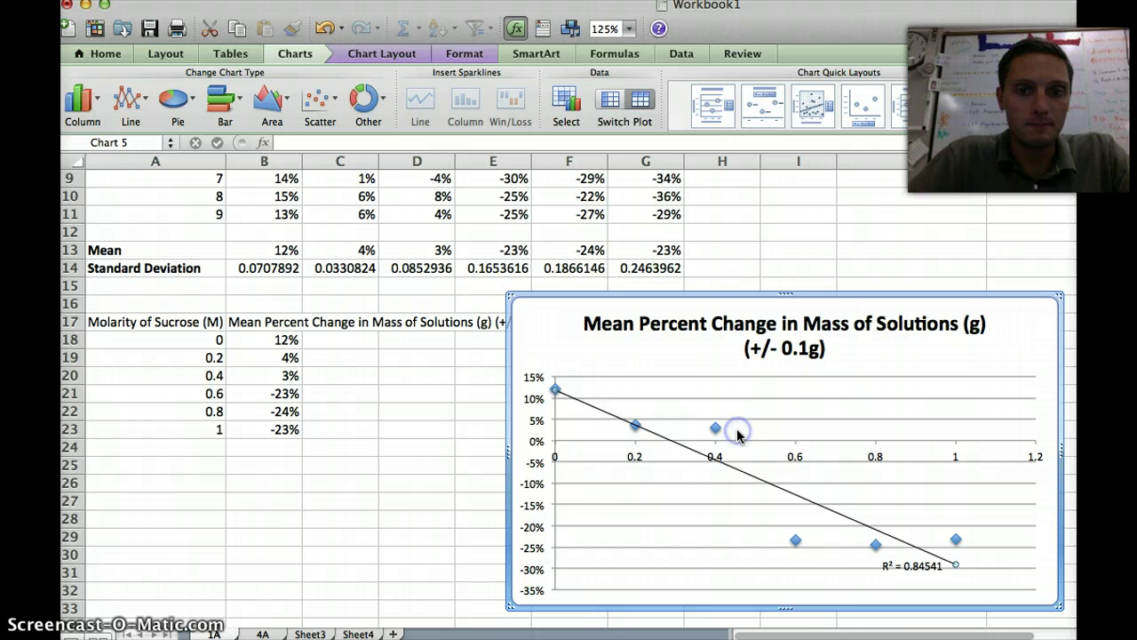
{"action": "left_click_drag", "start_coordinate": [908, 567], "coordinate": [969, 391]}
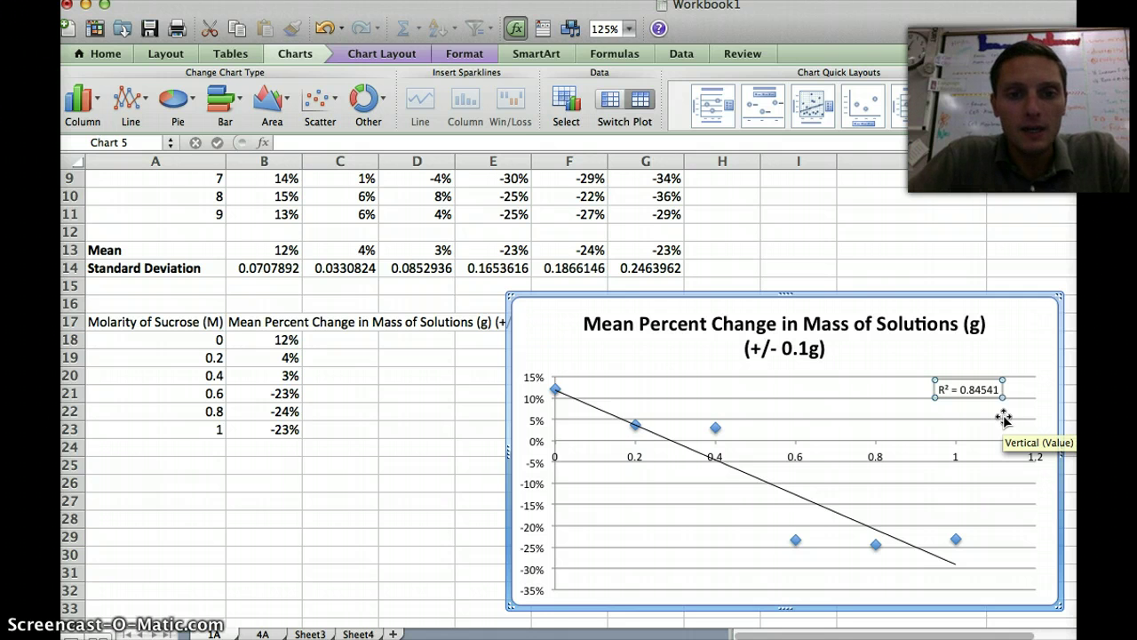
{"action": "key", "text": "Up"}
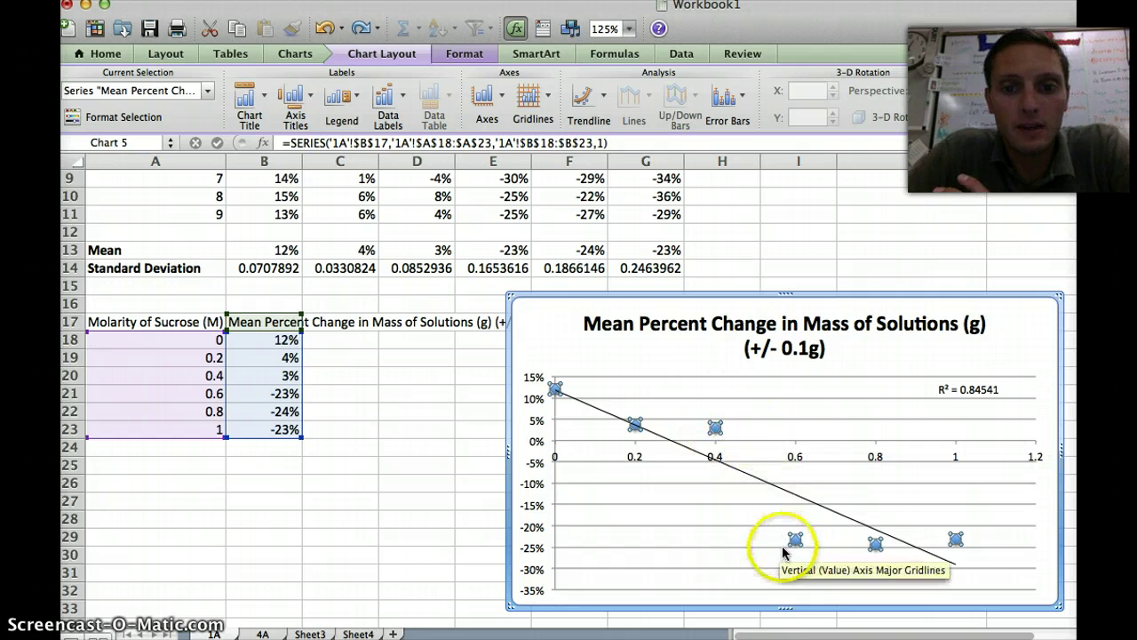
Give the data series Y error bars displayed in both directions, with a custom error amount
{"action": "left_click", "coordinate": [715, 428]}
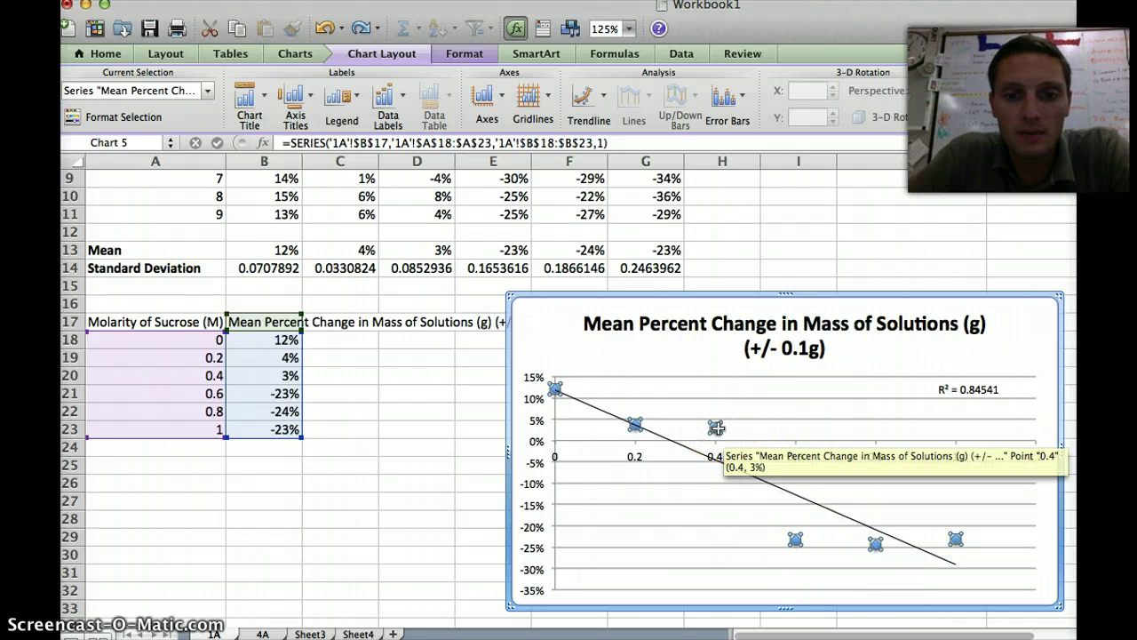
{"action": "right_click", "coordinate": [717, 429]}
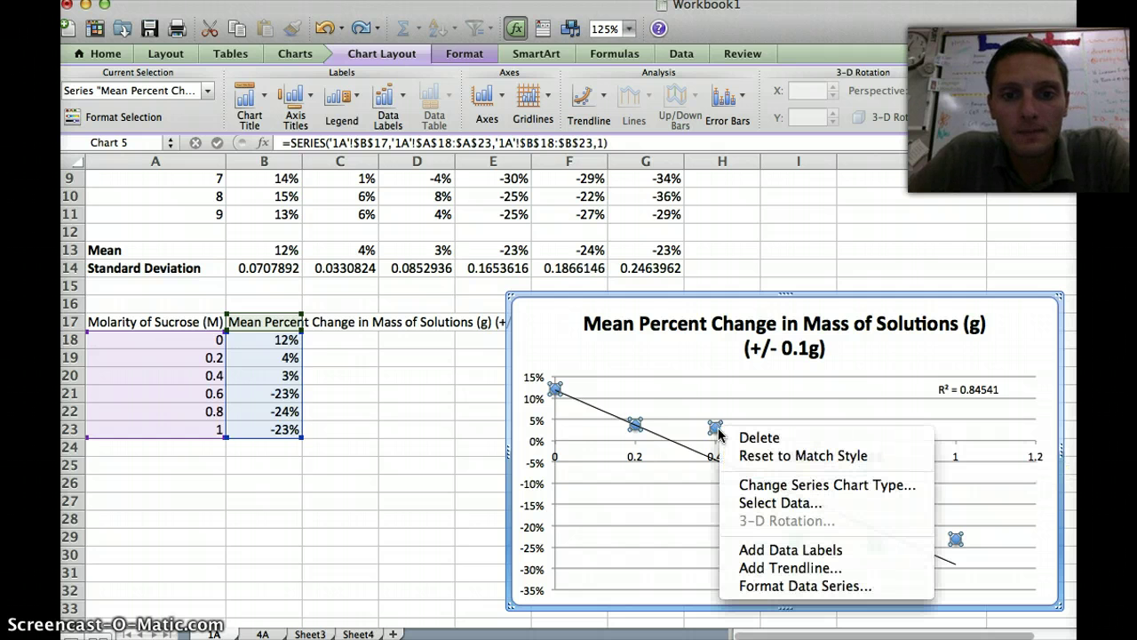
{"action": "left_click", "coordinate": [762, 587]}
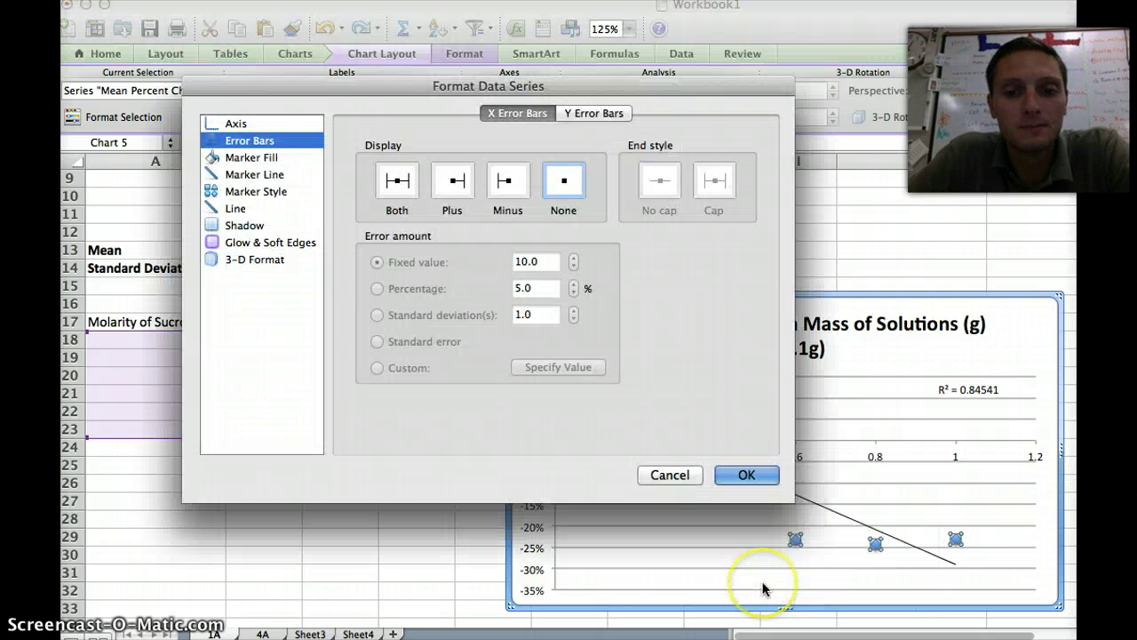
{"action": "left_click", "coordinate": [613, 117]}
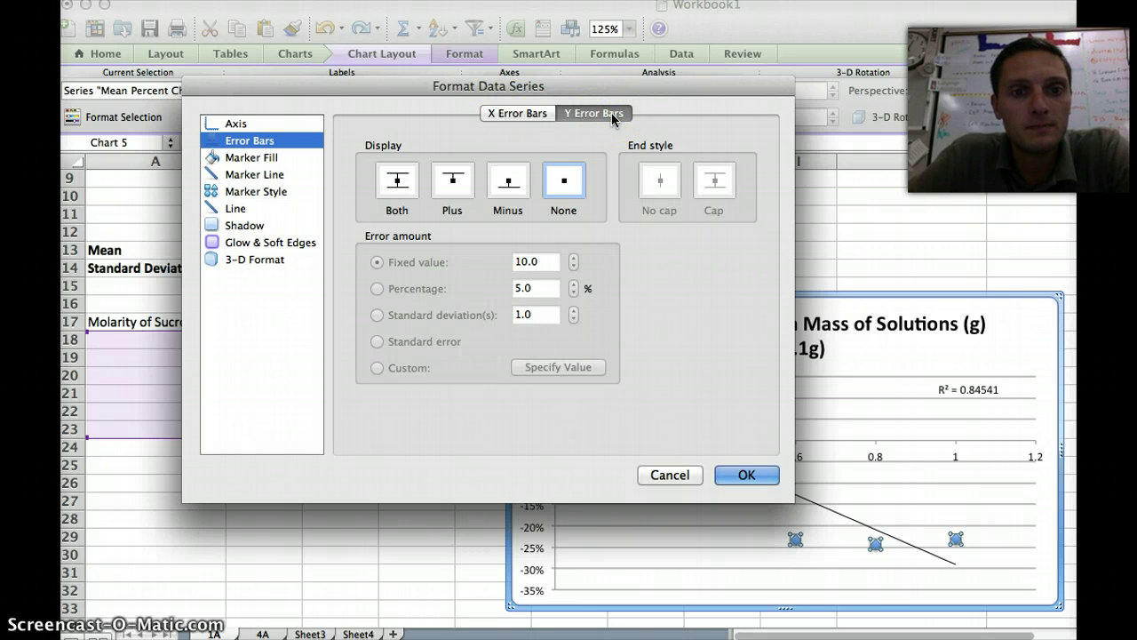
{"action": "left_click", "coordinate": [398, 183]}
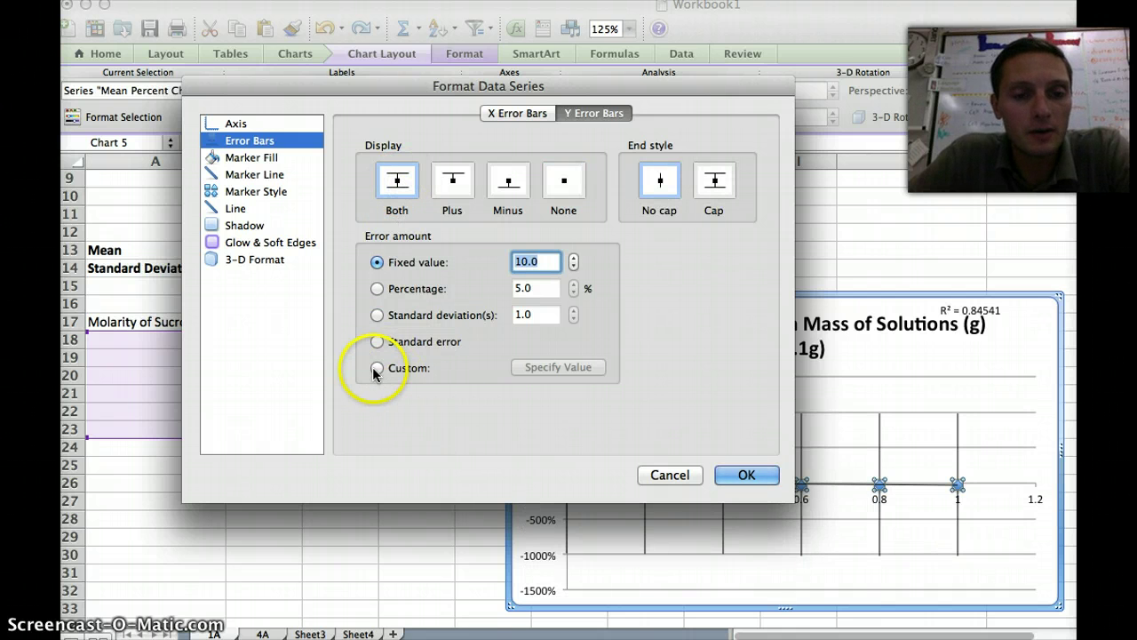
{"action": "left_click", "coordinate": [377, 368]}
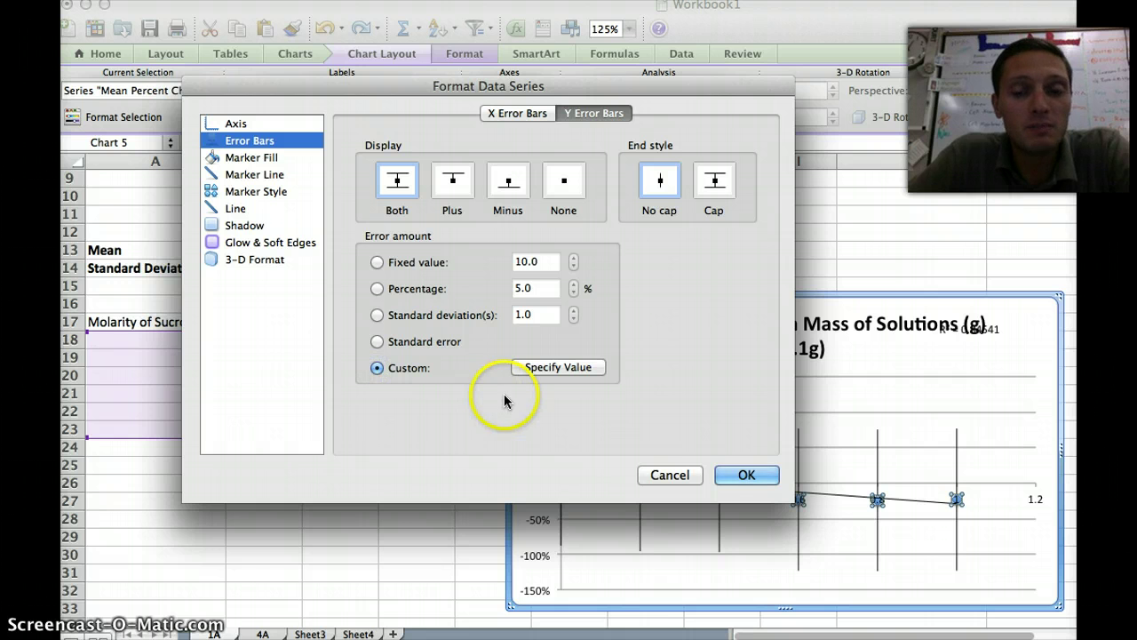
Set the custom positive error value to the standard deviations in B14:G14
{"action": "left_click", "coordinate": [559, 369]}
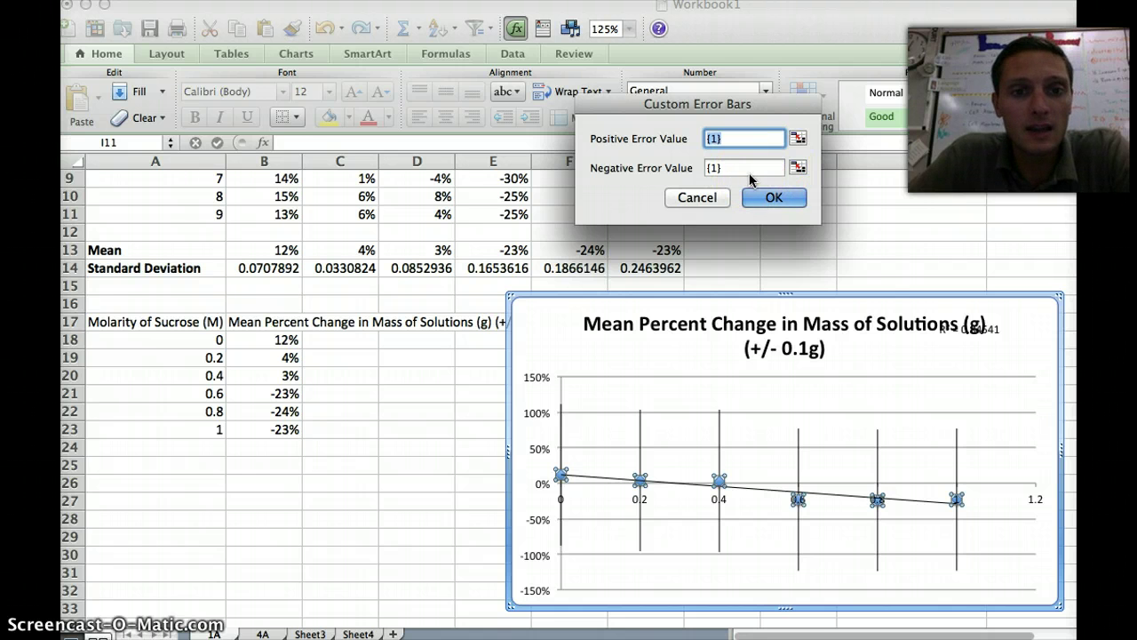
{"action": "left_click", "coordinate": [798, 139]}
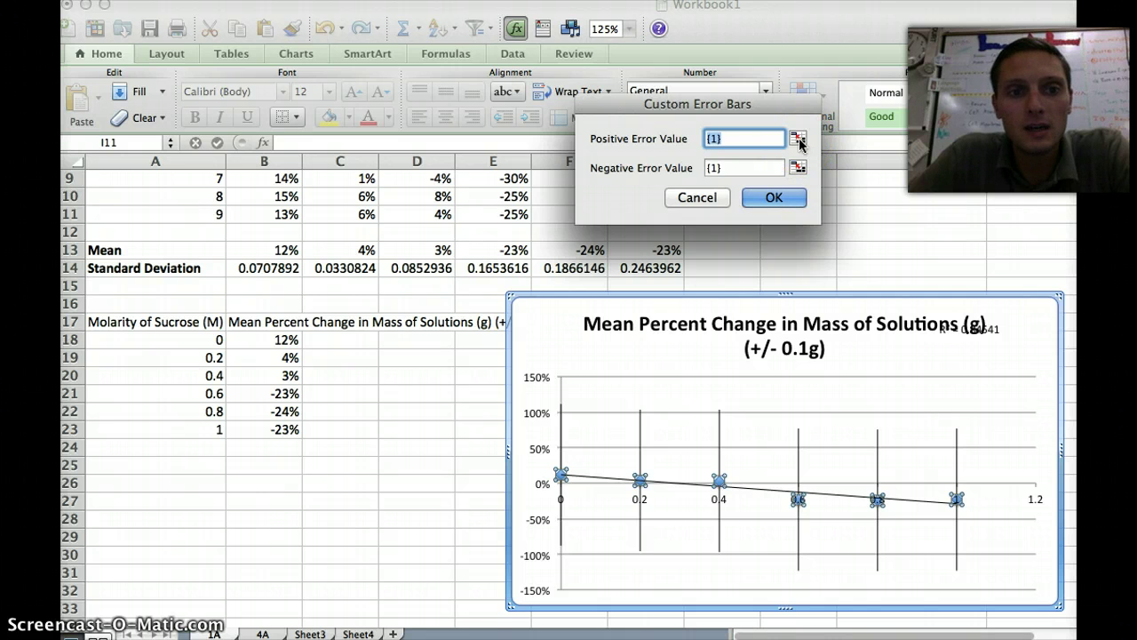
{"action": "left_click", "coordinate": [797, 139]}
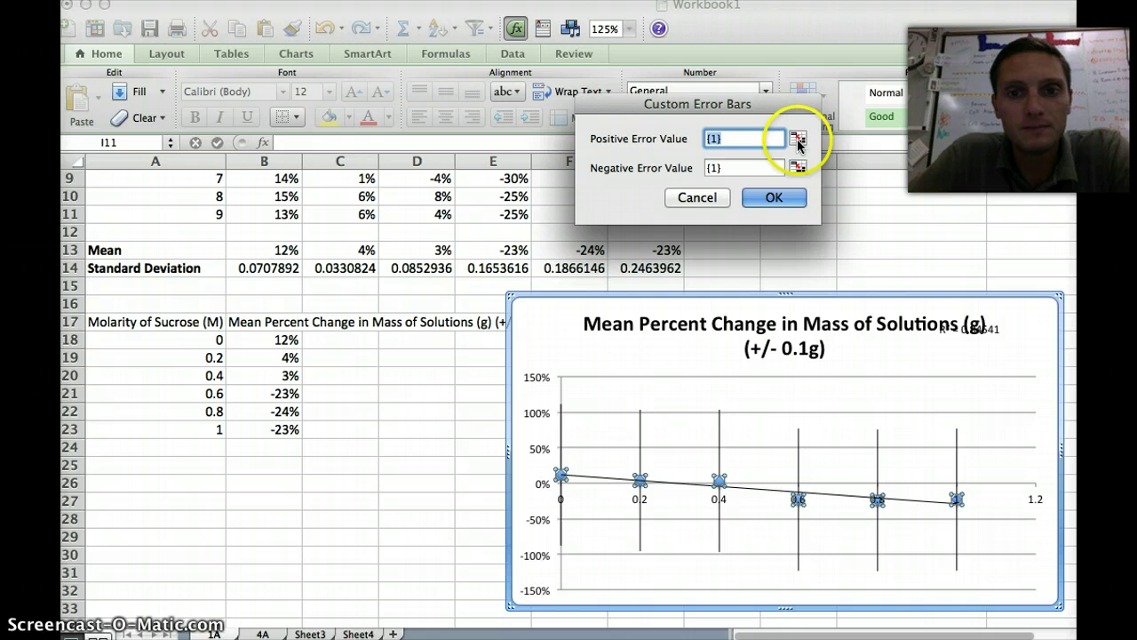
{"action": "left_click", "coordinate": [381, 262]}
{"action": "left_click", "coordinate": [255, 271]}
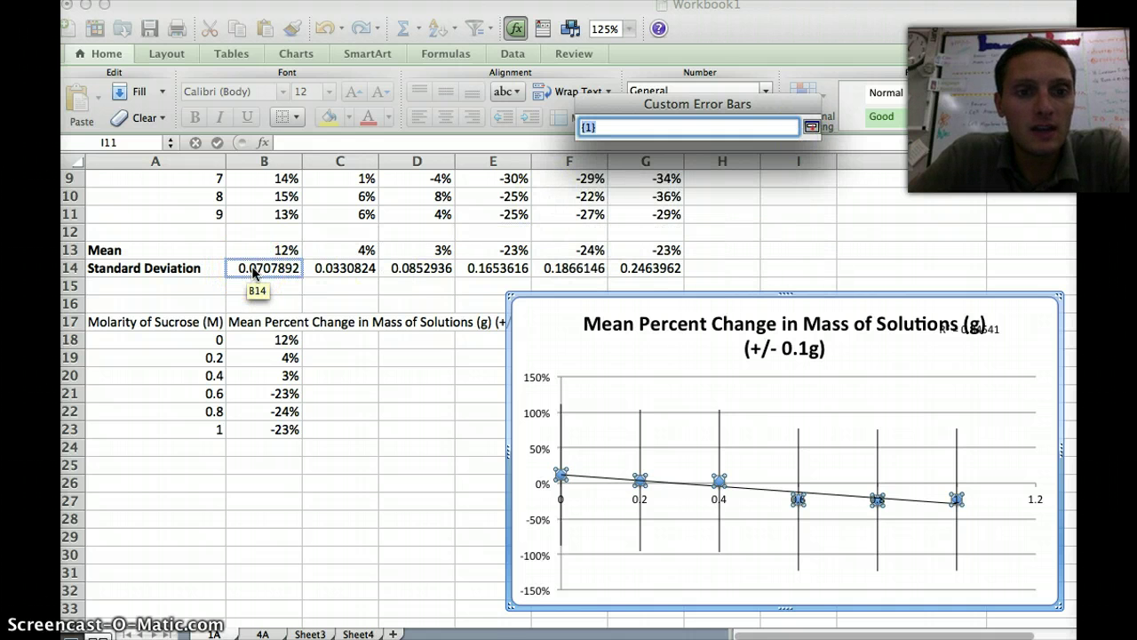
{"action": "left_click", "coordinate": [256, 271]}
{"action": "left_click", "coordinate": [264, 271]}
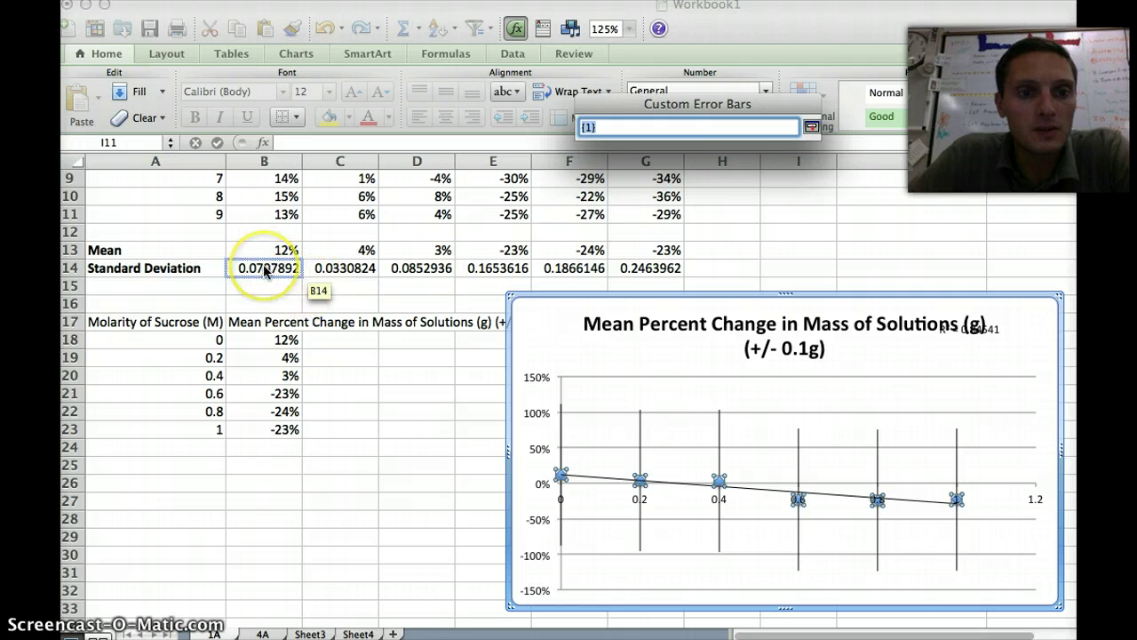
{"action": "left_click", "coordinate": [318, 269]}
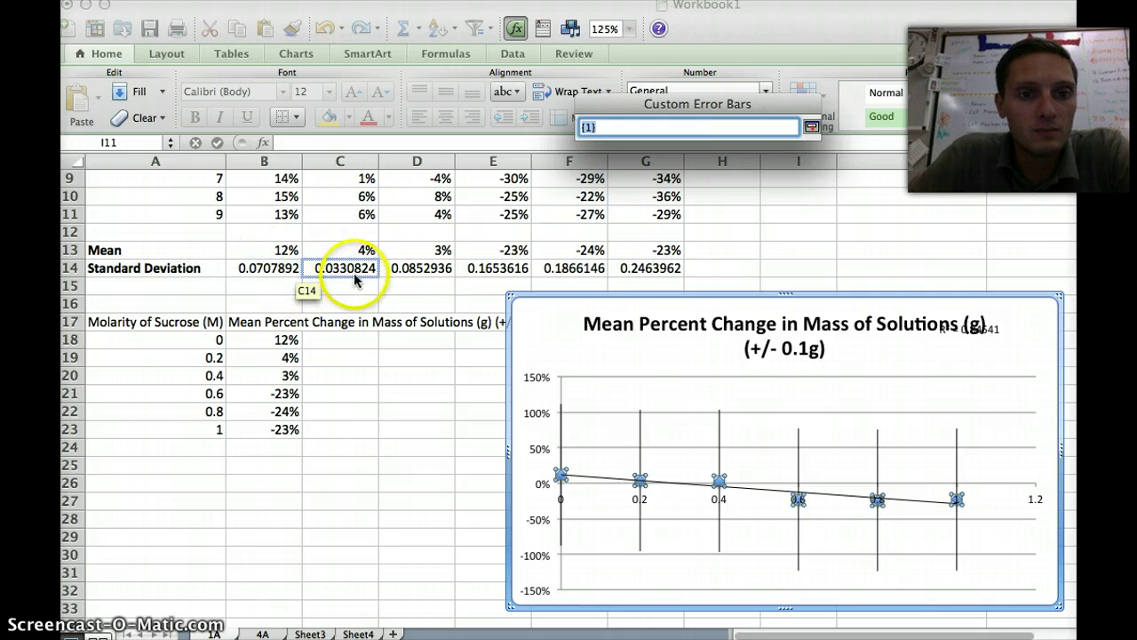
{"action": "left_click", "coordinate": [423, 273]}
{"action": "left_click", "coordinate": [498, 270]}
{"action": "left_click", "coordinate": [573, 269]}
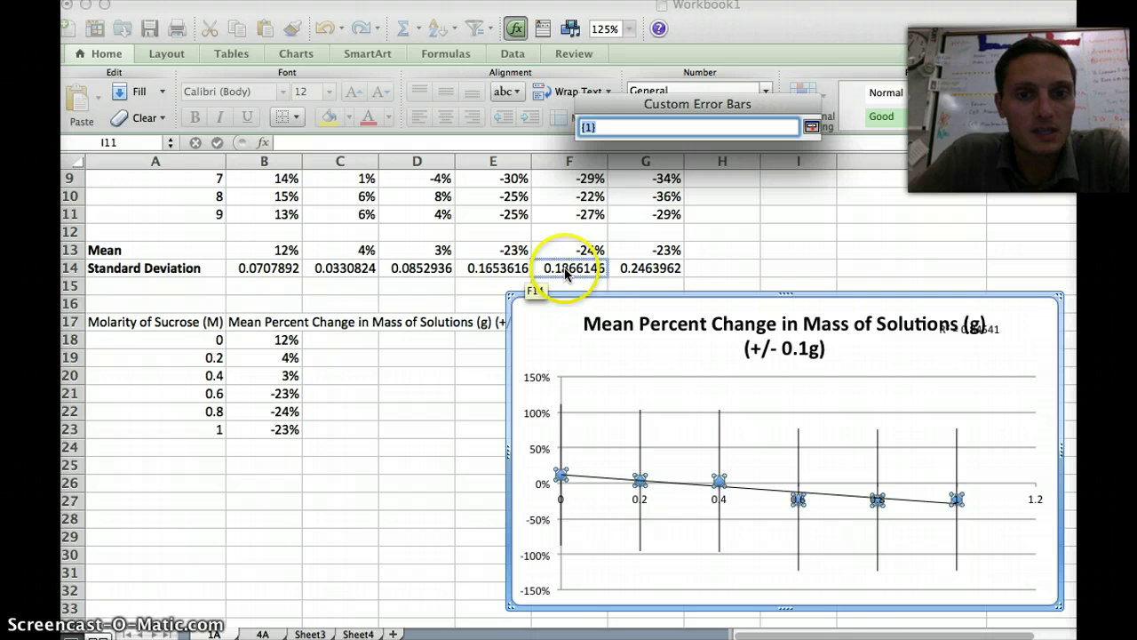
{"action": "left_click", "coordinate": [650, 271]}
{"action": "left_click", "coordinate": [329, 269]}
{"action": "left_click", "coordinate": [279, 267]}
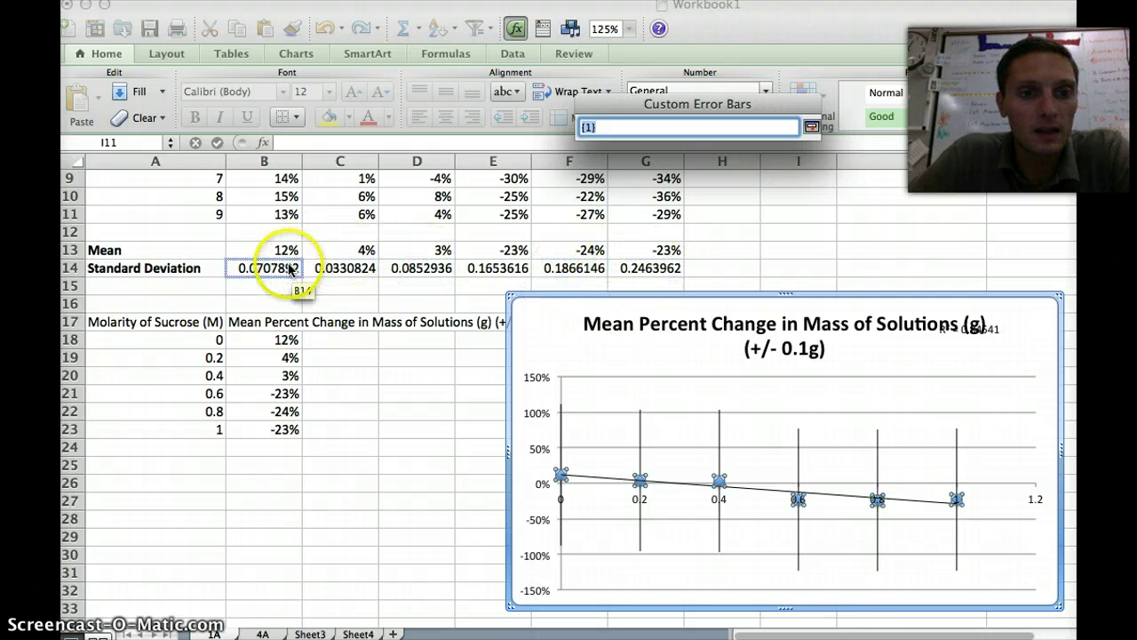
{"action": "left_click", "coordinate": [435, 271]}
{"action": "left_click_drag", "start_coordinate": [247, 260], "coordinate": [630, 276]}
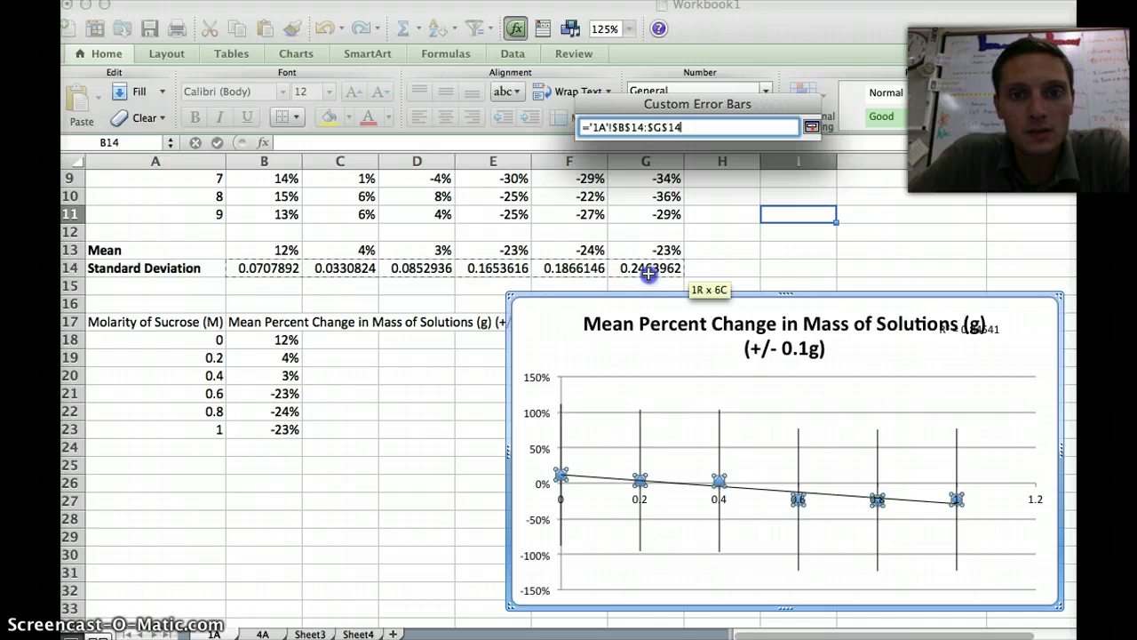
{"action": "key", "text": "Return"}
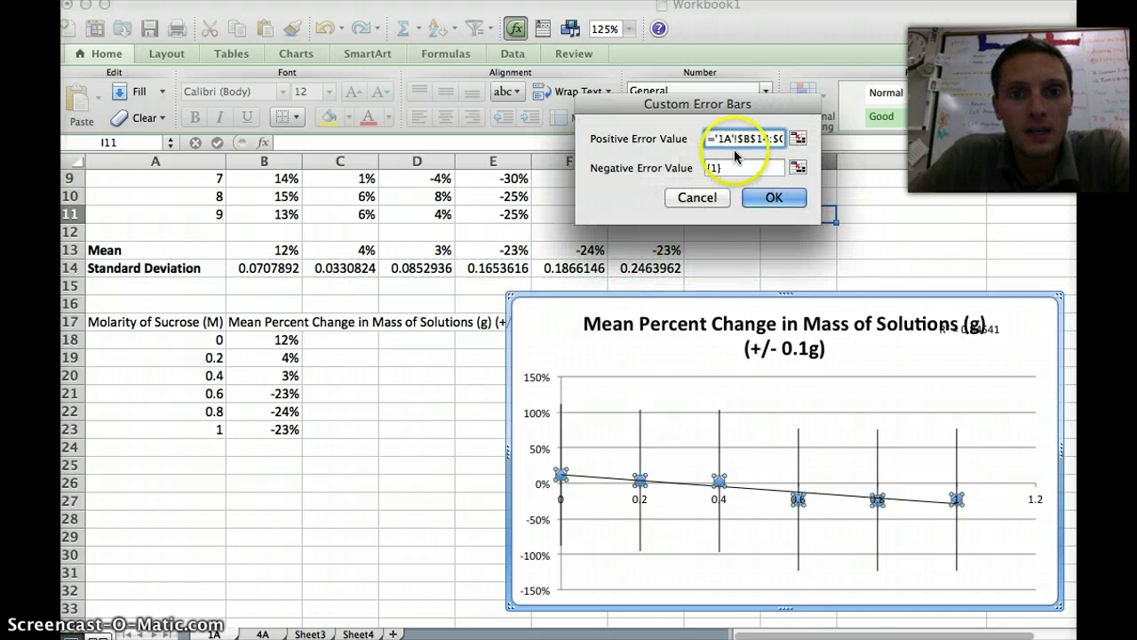
Set the custom negative error value to the standard deviations in B14:G14 and apply the error bars
{"action": "left_click", "coordinate": [799, 169]}
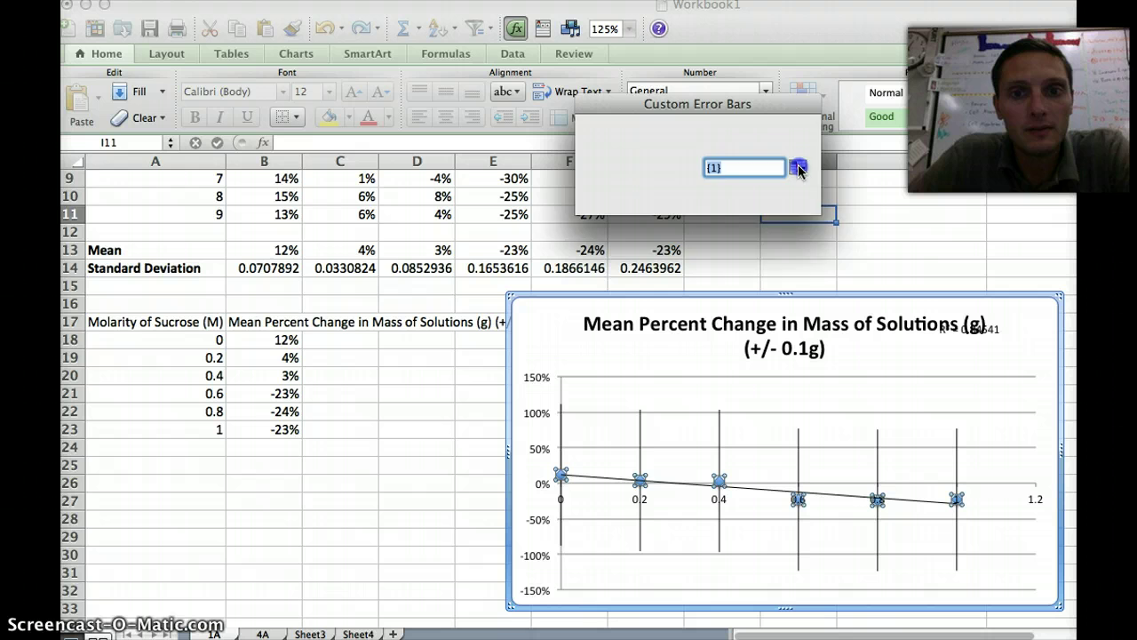
{"action": "left_click_drag", "start_coordinate": [272, 274], "coordinate": [645, 275]}
{"action": "key", "text": "Return"}
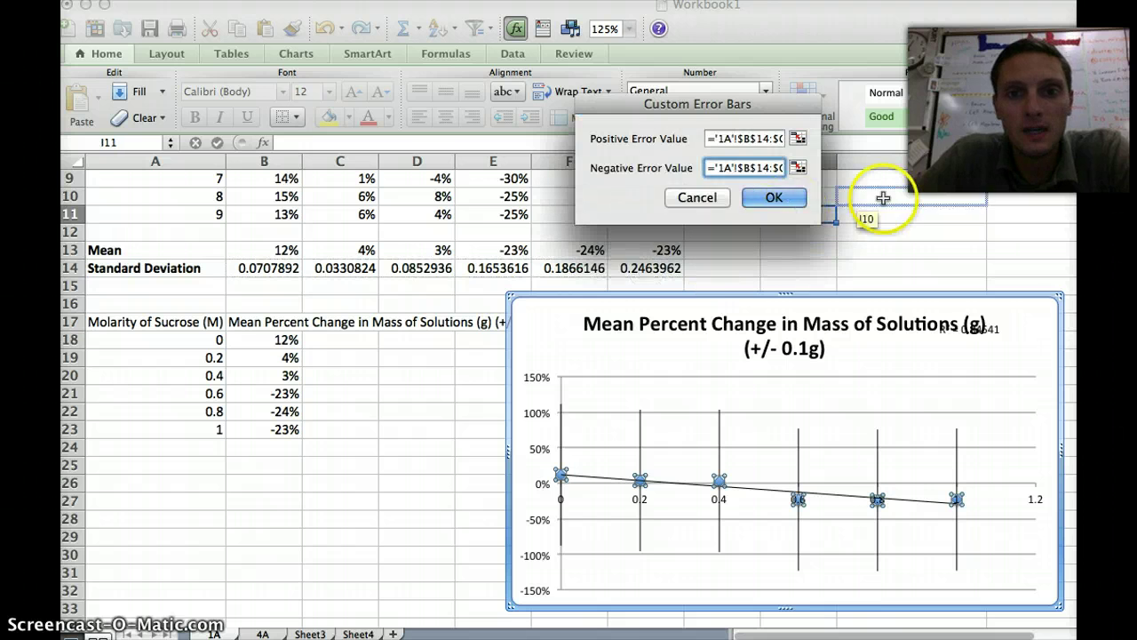
{"action": "left_click", "coordinate": [774, 197]}
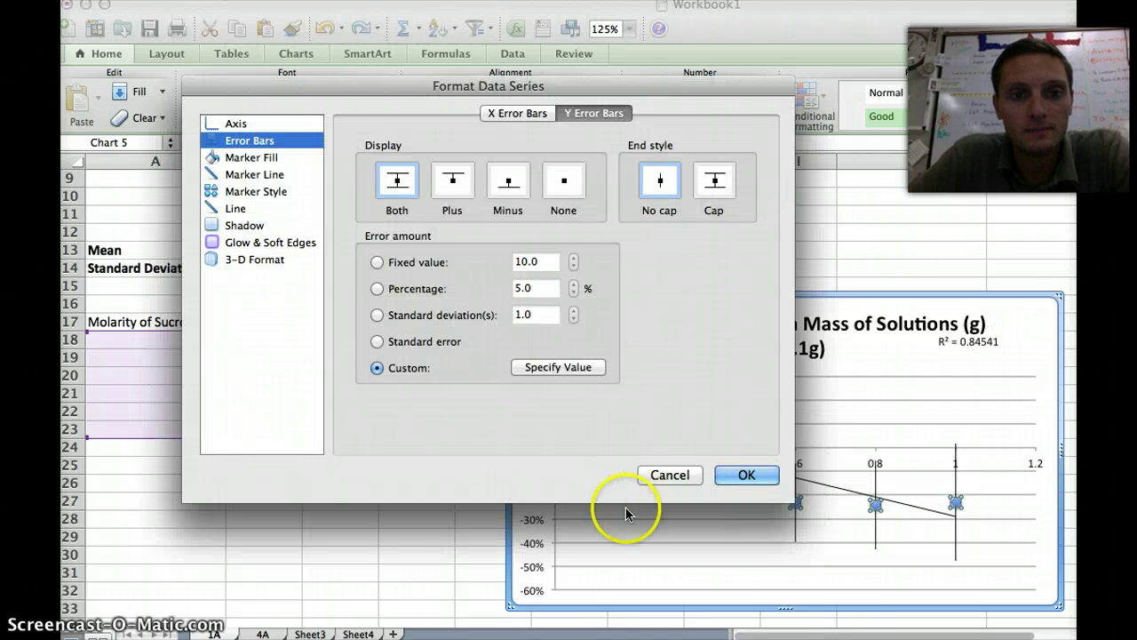
{"action": "left_click", "coordinate": [755, 473]}
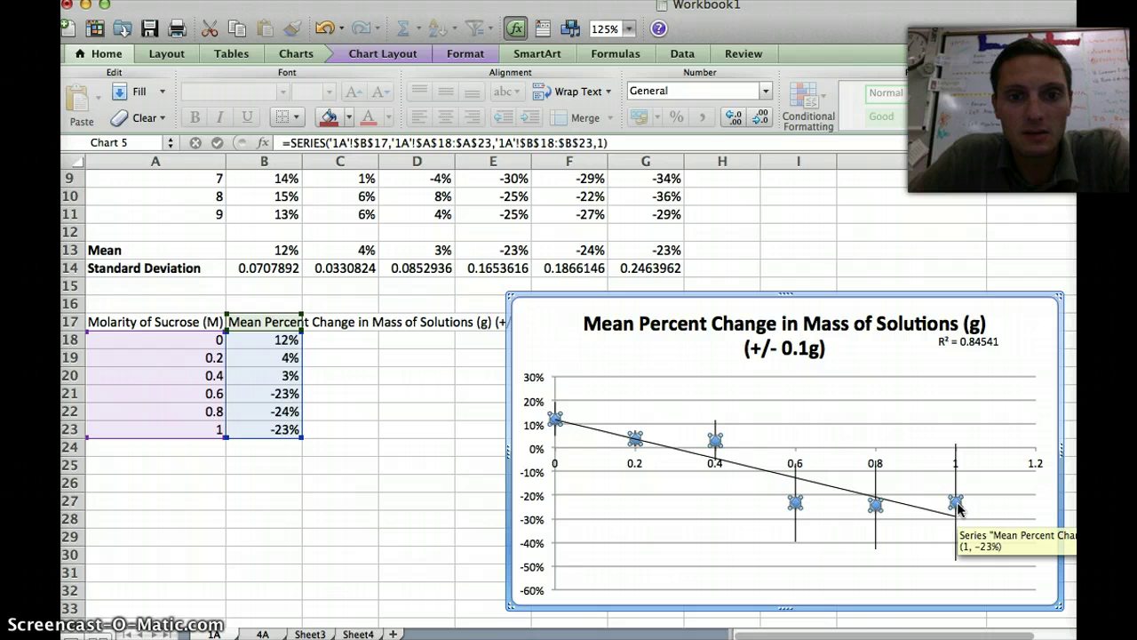
{"action": "left_click_drag", "start_coordinate": [958, 498], "coordinate": [958, 460]}
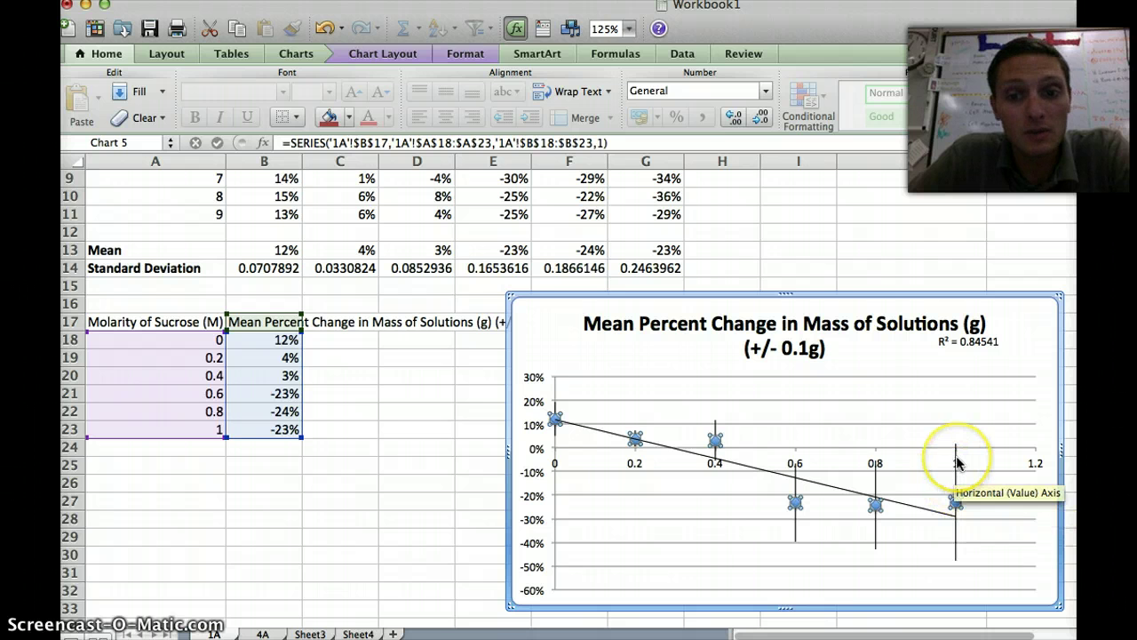
{"action": "left_click", "coordinate": [957, 458]}
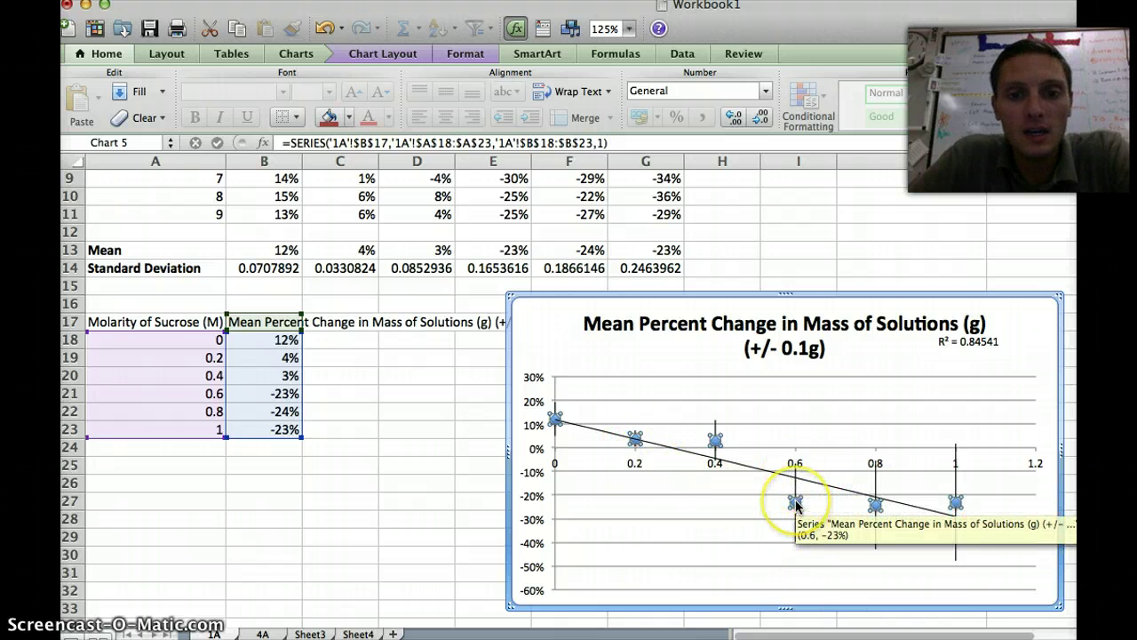
{"action": "left_click", "coordinate": [750, 473]}
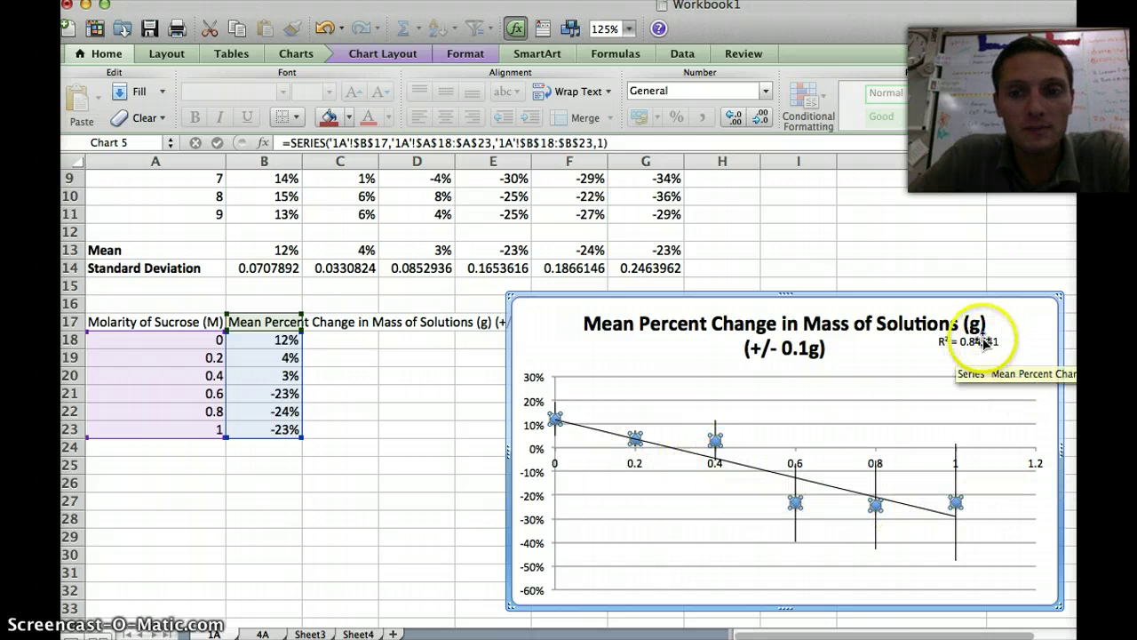
Move the R-squared label off the chart title into the upper-right part of the plot area
{"action": "left_click_drag", "start_coordinate": [977, 343], "coordinate": [1014, 336]}
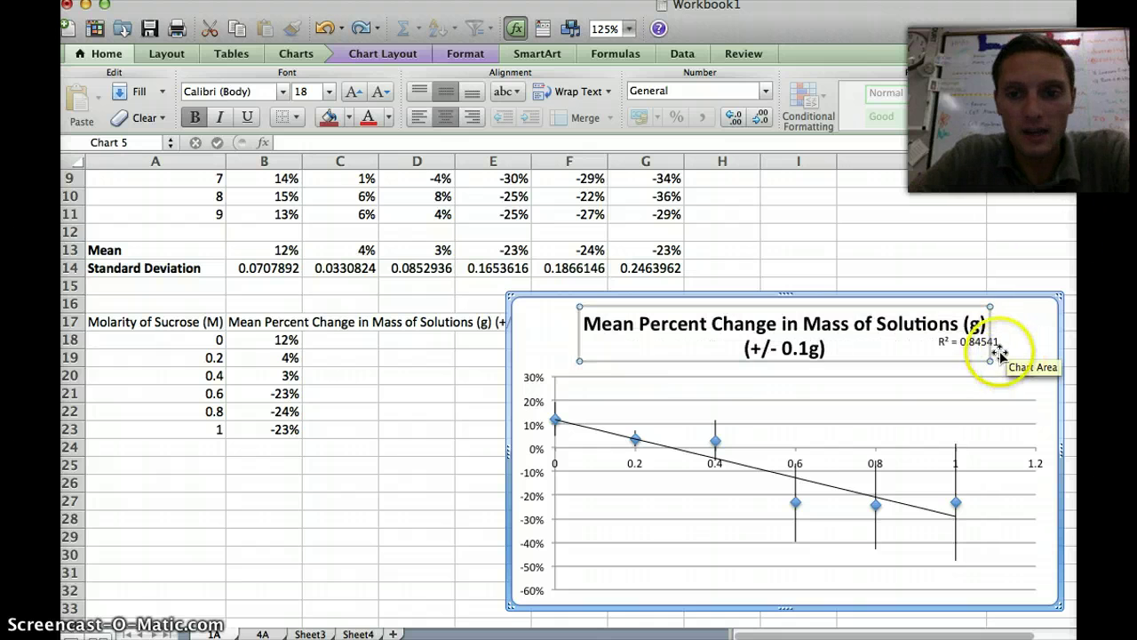
{"action": "left_click", "coordinate": [988, 342]}
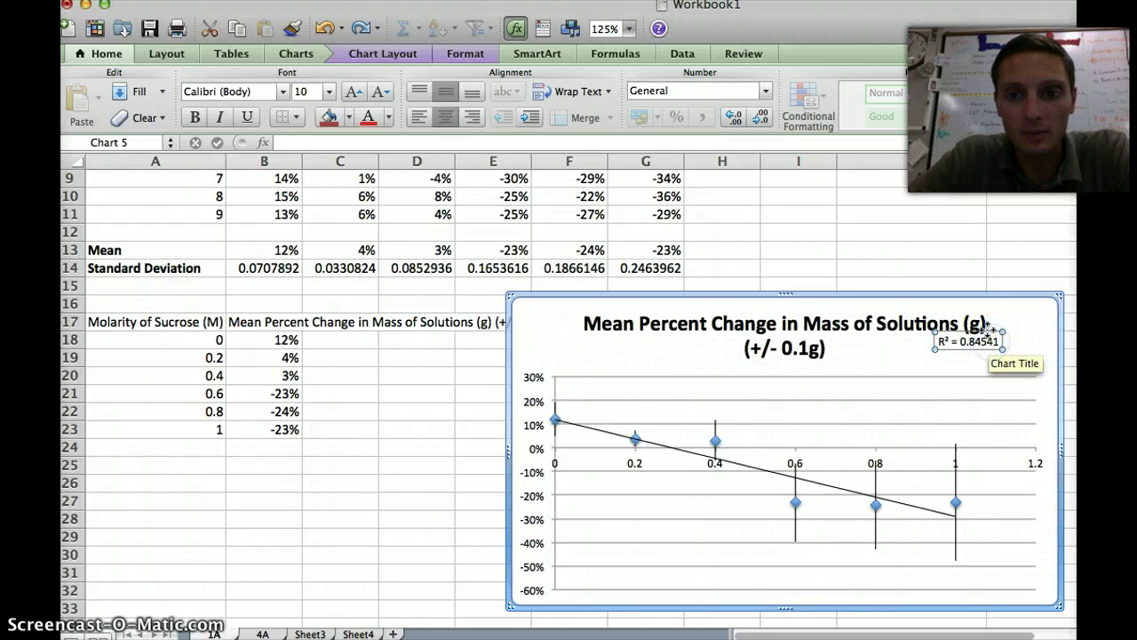
{"action": "left_click_drag", "start_coordinate": [992, 342], "coordinate": [996, 380]}
{"action": "left_click", "coordinate": [1004, 393]}
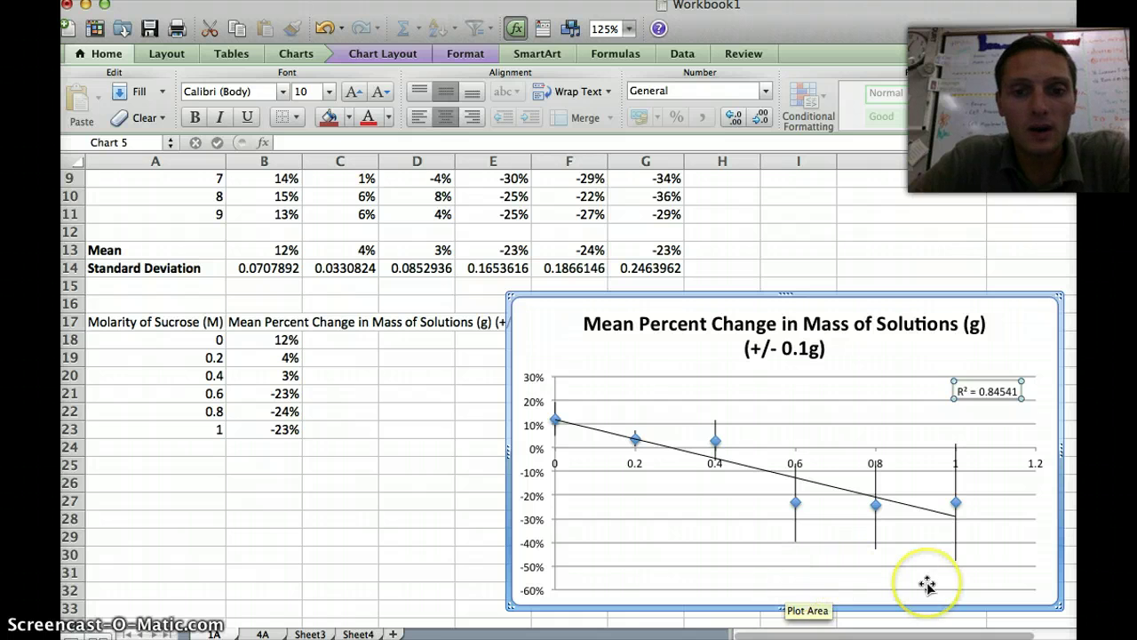
{"action": "left_click", "coordinate": [596, 474]}
{"action": "left_click", "coordinate": [441, 105]}
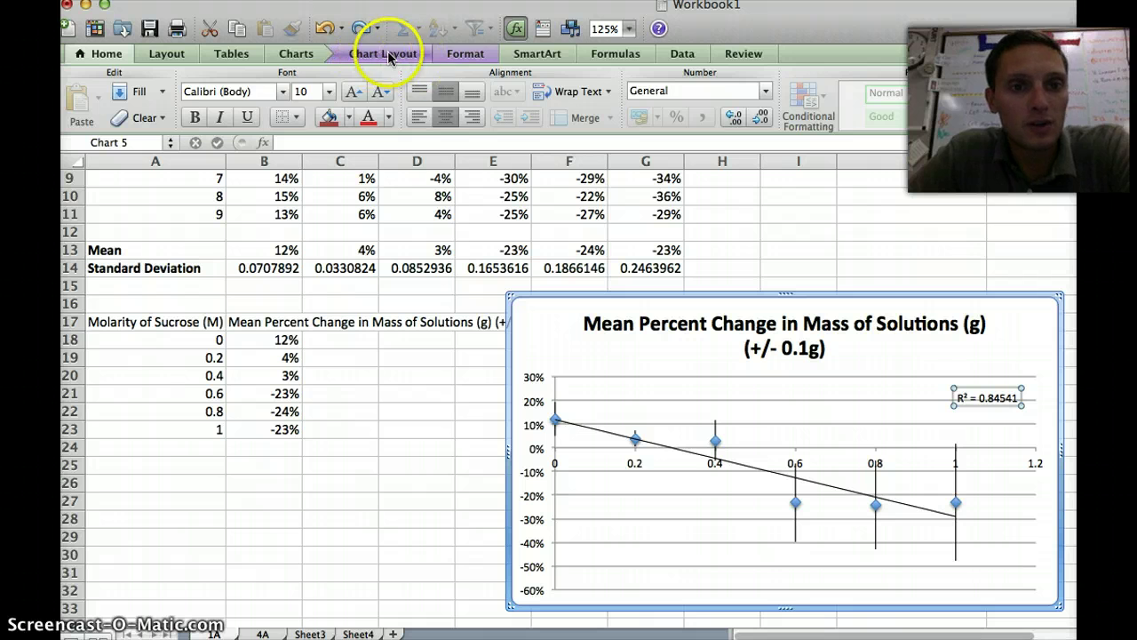
{"action": "left_click", "coordinate": [380, 54]}
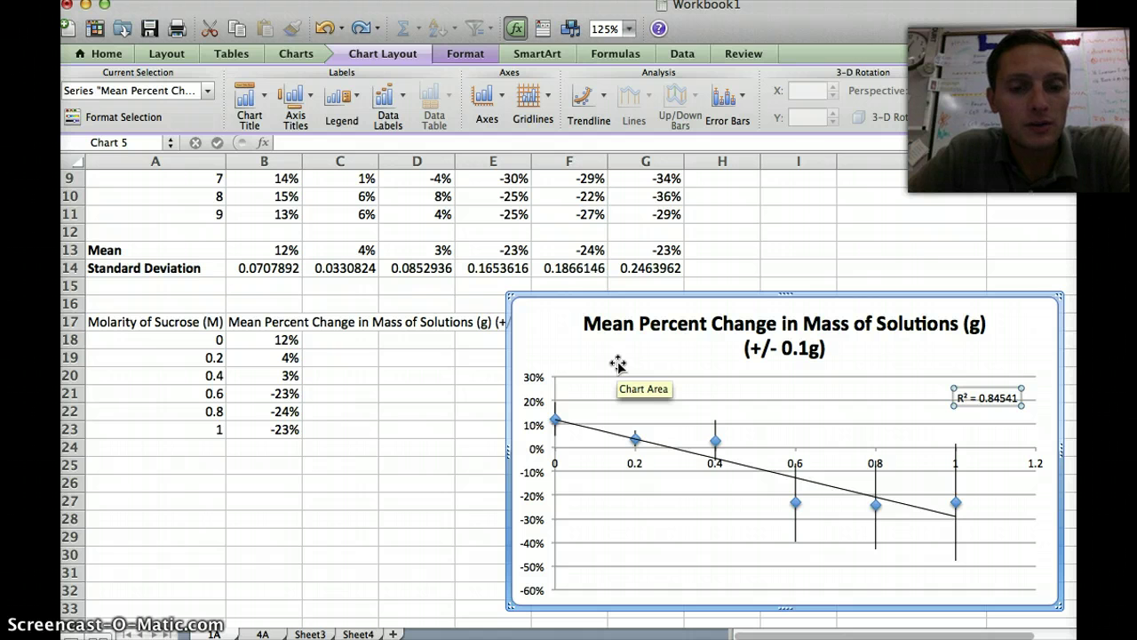
{"action": "left_click", "coordinate": [540, 334]}
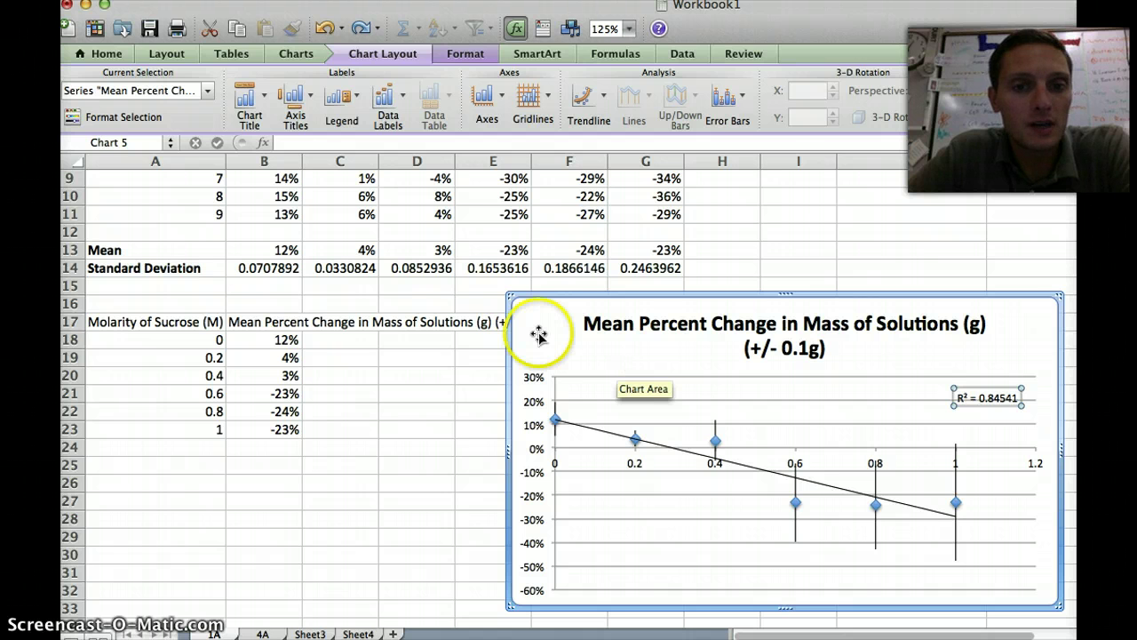
{"action": "left_click", "coordinate": [661, 371]}
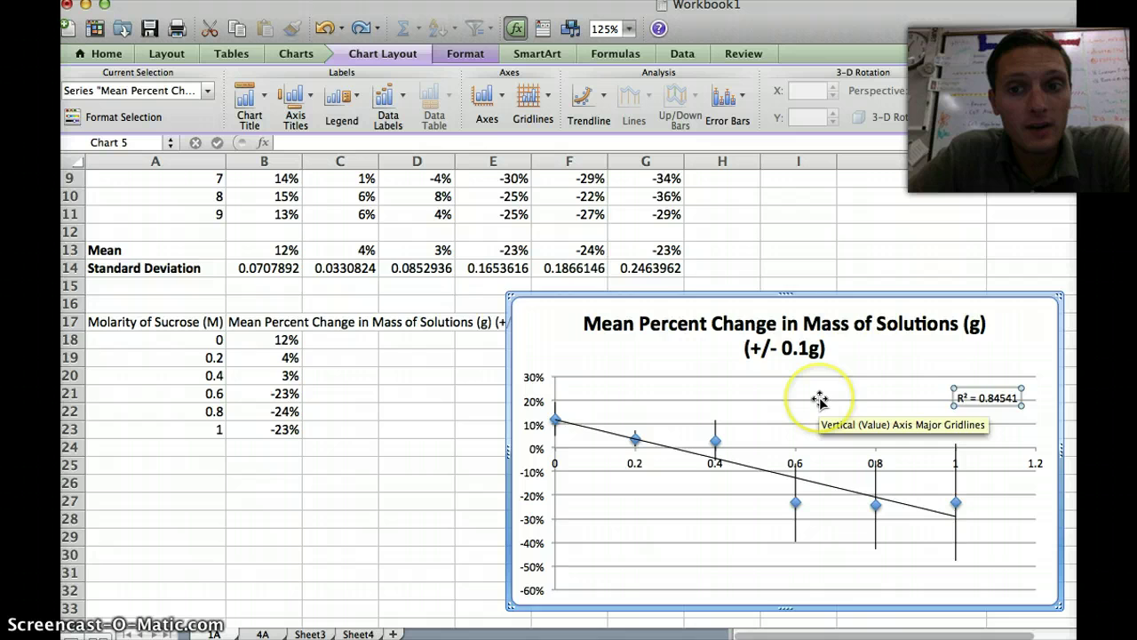
{"action": "scroll", "coordinate": [818, 399], "scroll_direction": "up", "scroll_amount": 4}
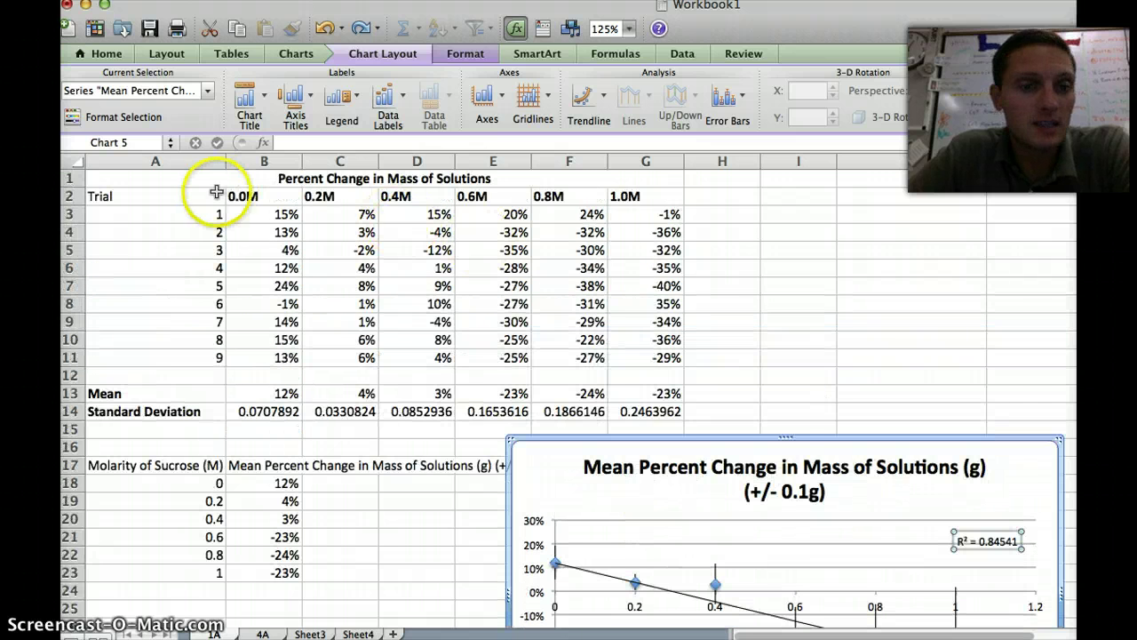